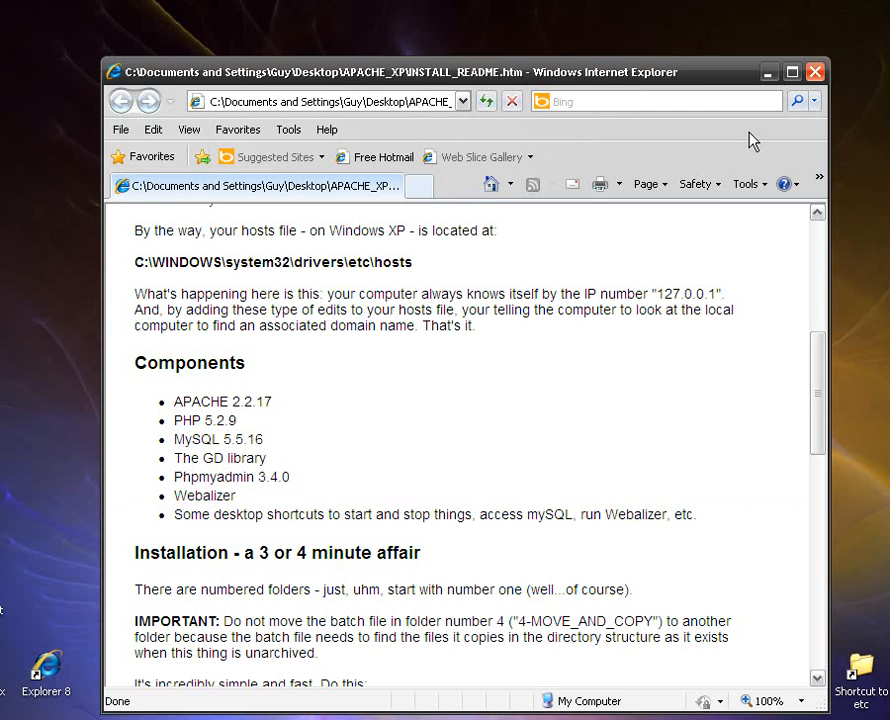
Minimize the INSTALL_README.htm browser window to reveal the APACHE_XP folder on the desktop.
{"action": "left_click", "coordinate": [771, 79]}
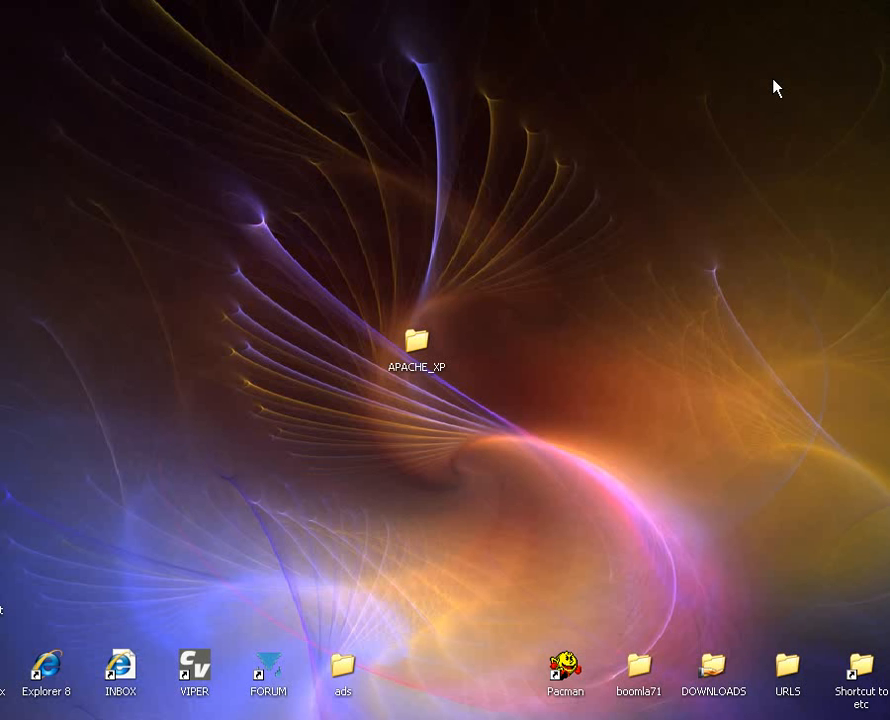
{"action": "left_click", "coordinate": [419, 341]}
{"action": "left_click", "coordinate": [335, 408]}
{"action": "left_click", "coordinate": [432, 366]}
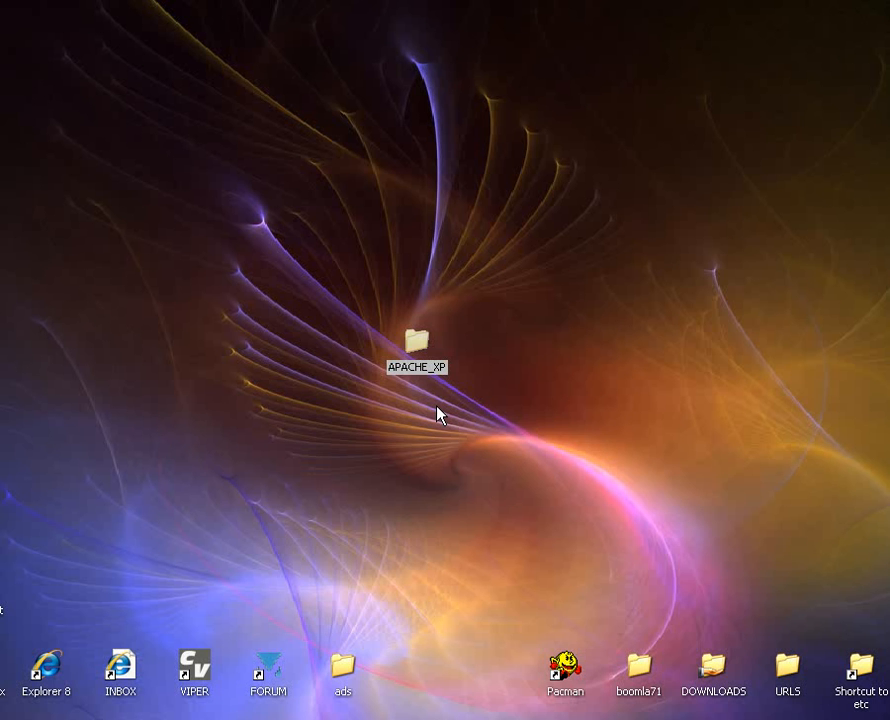
{"action": "left_click", "coordinate": [437, 413]}
Launch mysql-5.5.16-win32.msi from the 1-MYSQL folder inside APACHE_XP and minimize the folder window.
{"action": "double_click", "coordinate": [420, 361]}
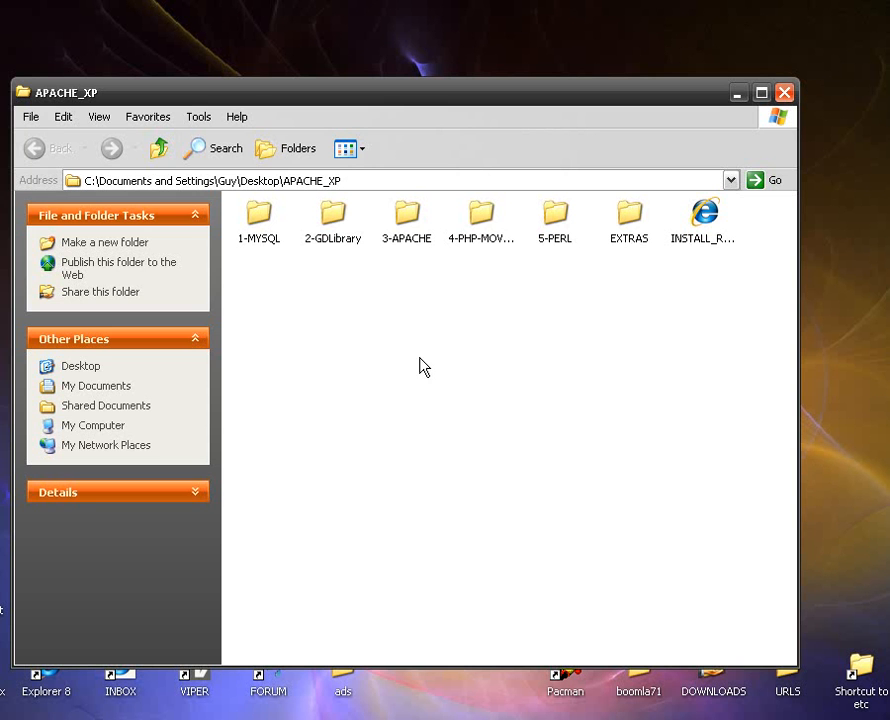
{"action": "left_click", "coordinate": [262, 240]}
{"action": "double_click", "coordinate": [262, 240]}
{"action": "double_click", "coordinate": [497, 230]}
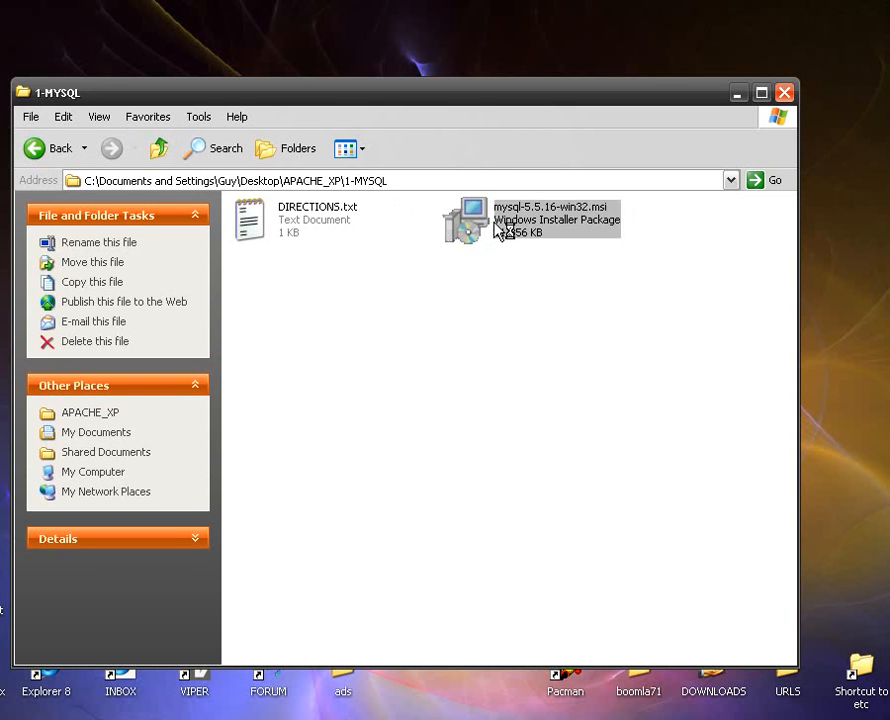
{"action": "left_click", "coordinate": [737, 94]}
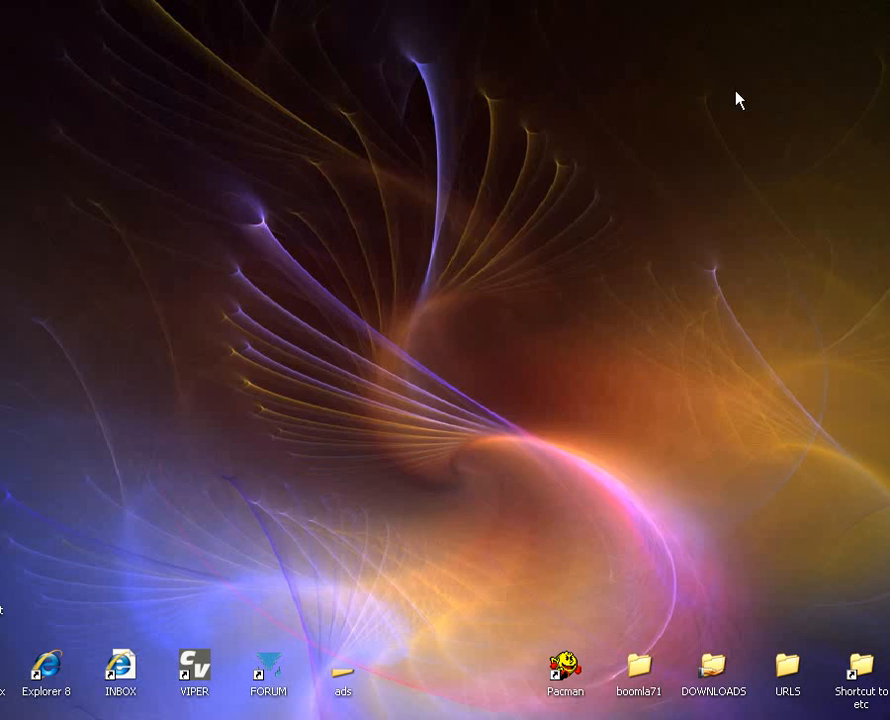
Accept the MySQL Server 5.5 license agreement and start the installation with the Typical setup type.
{"action": "left_click", "coordinate": [562, 530]}
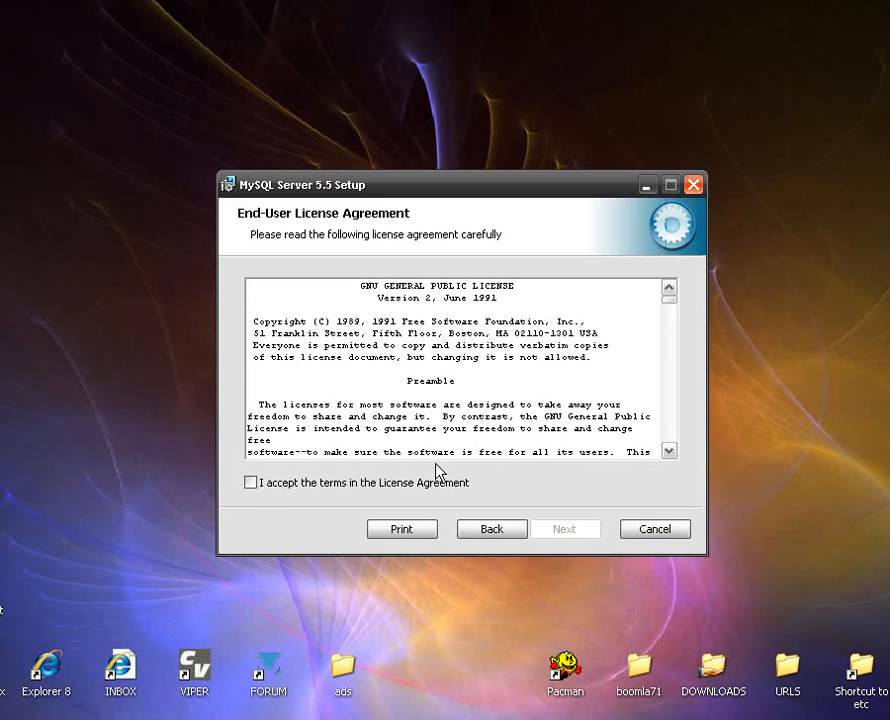
{"action": "left_click", "coordinate": [250, 482]}
{"action": "left_click", "coordinate": [564, 529]}
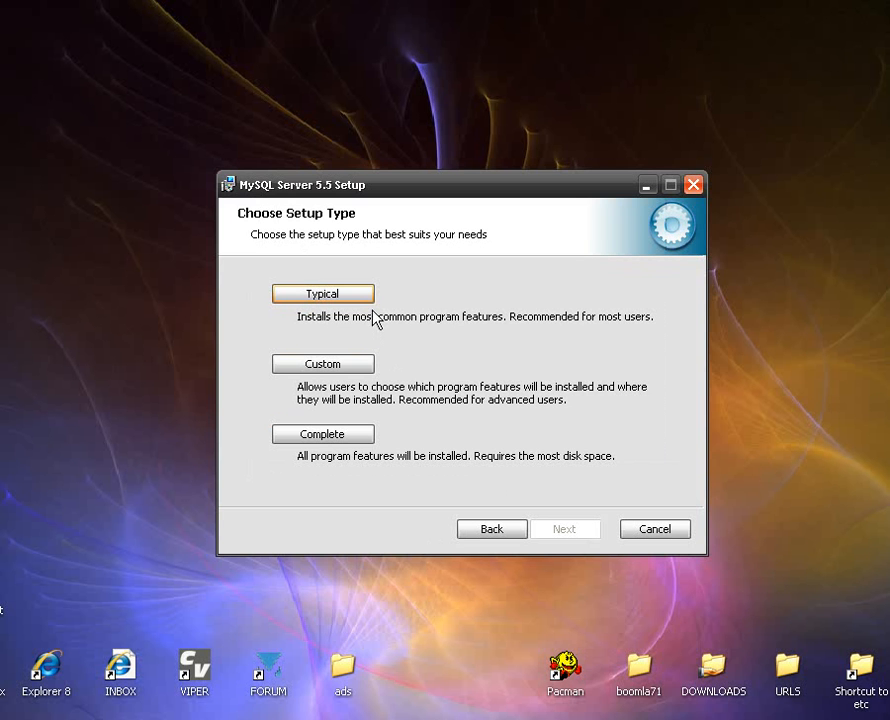
{"action": "left_click", "coordinate": [326, 295]}
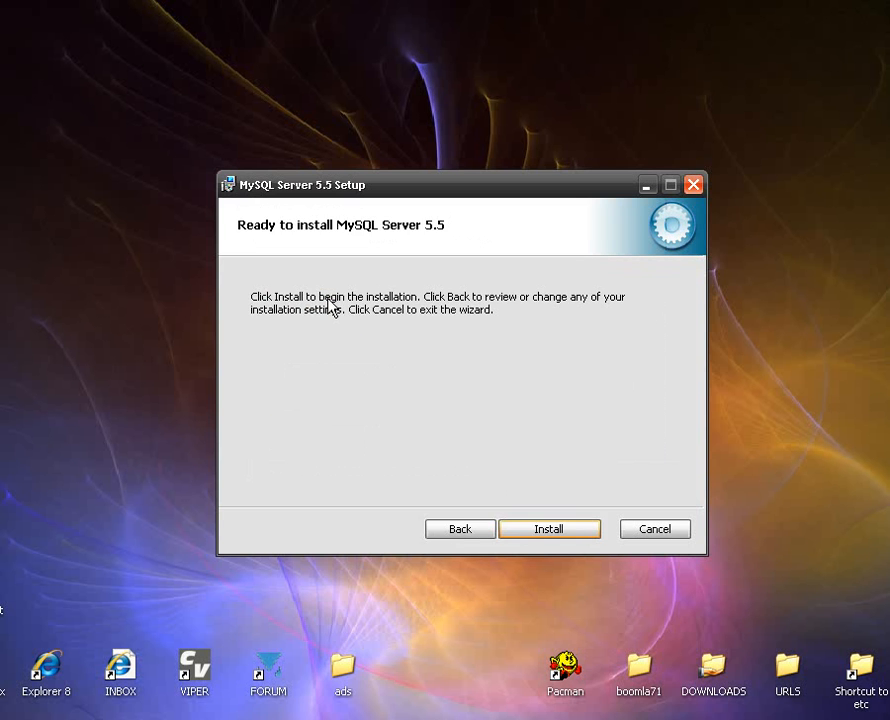
{"action": "left_click", "coordinate": [554, 530]}
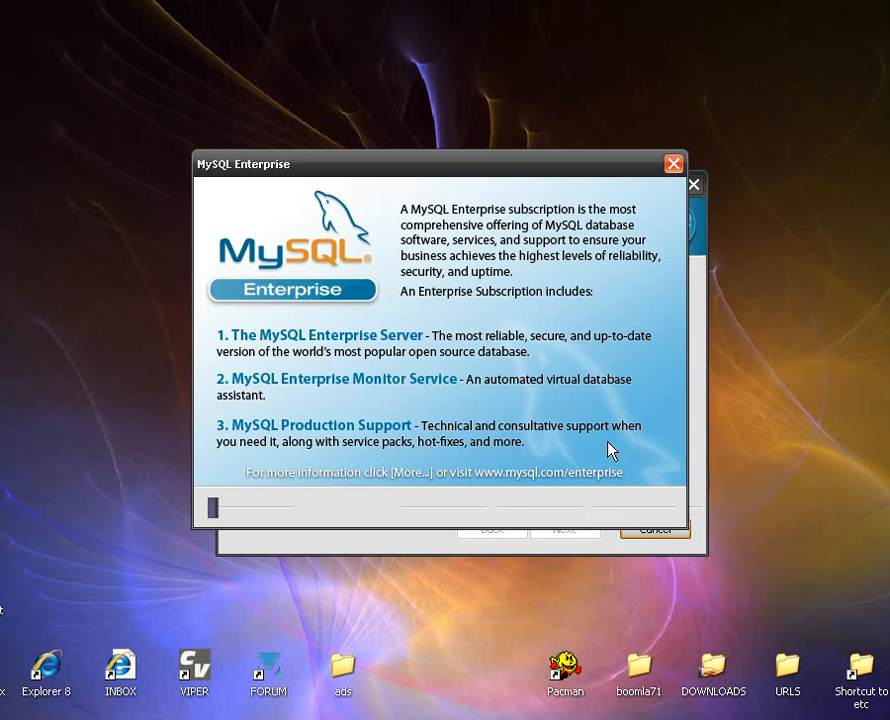
Skip the MySQL Enterprise information pages and finish the setup, continuing to the MySQL Server Instance Configuration Wizard.
{"action": "left_click", "coordinate": [545, 508]}
{"action": "left_click", "coordinate": [545, 508]}
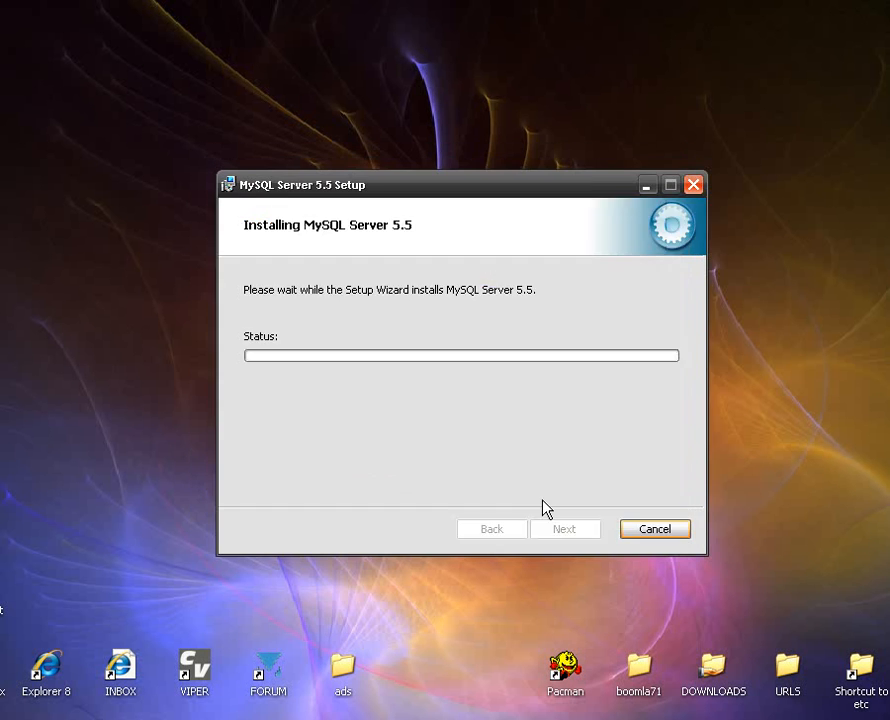
{"action": "left_click", "coordinate": [556, 530]}
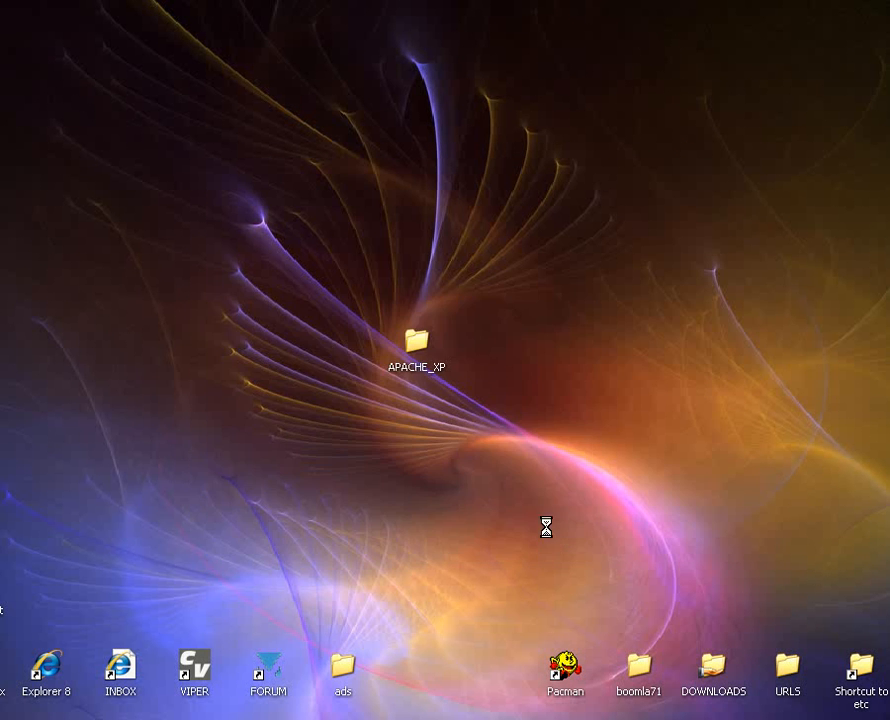
{"action": "left_click_drag", "start_coordinate": [430, 298], "coordinate": [547, 200]}
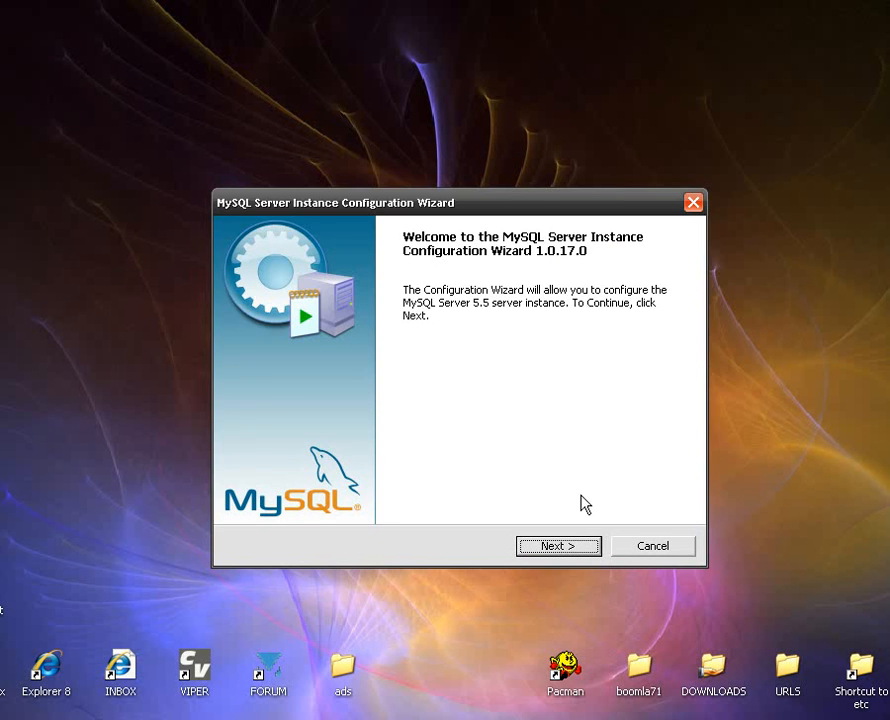
Choose Standard Configuration for the MySQL server instance and accept the default Windows service options.
{"action": "left_click", "coordinate": [563, 548]}
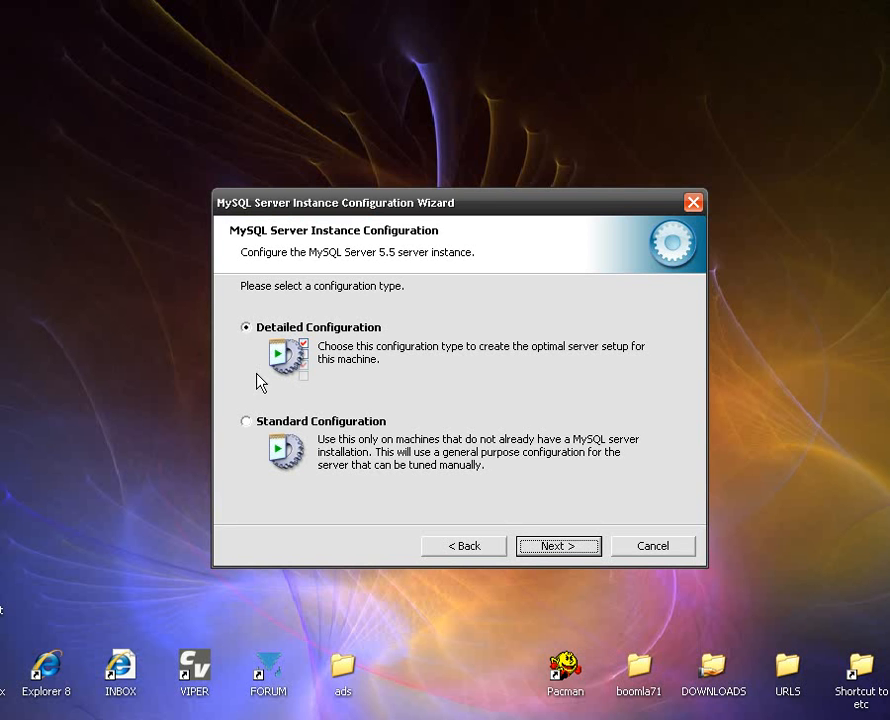
{"action": "left_click", "coordinate": [251, 425]}
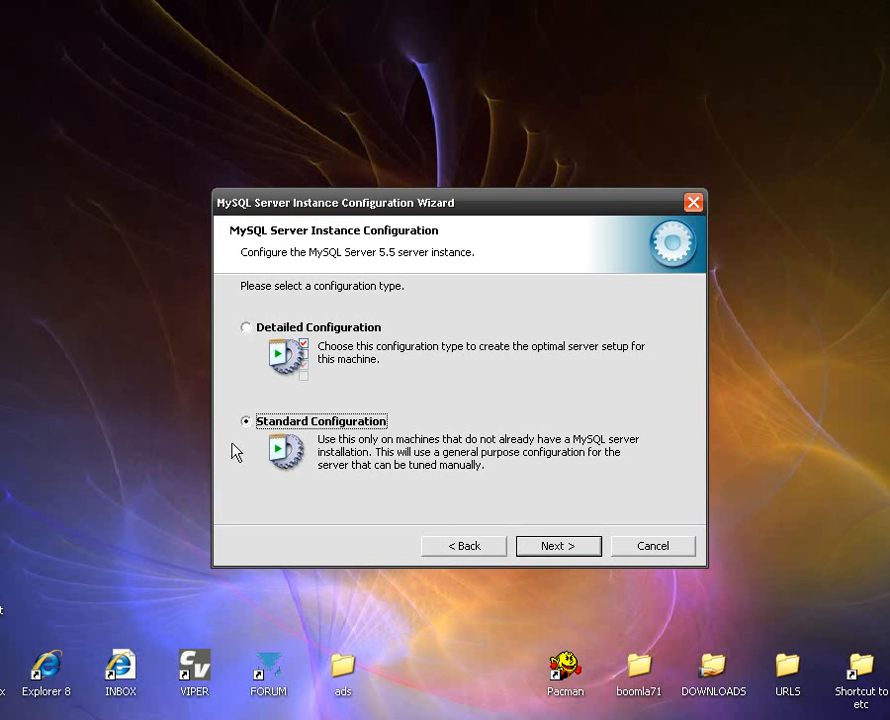
{"action": "left_click", "coordinate": [576, 551]}
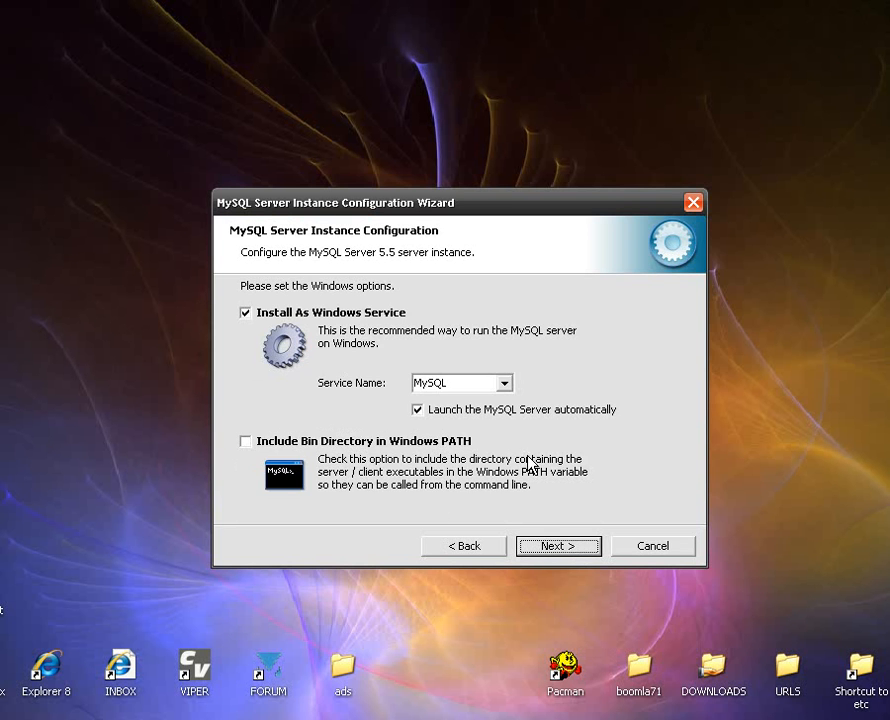
{"action": "left_click", "coordinate": [580, 548]}
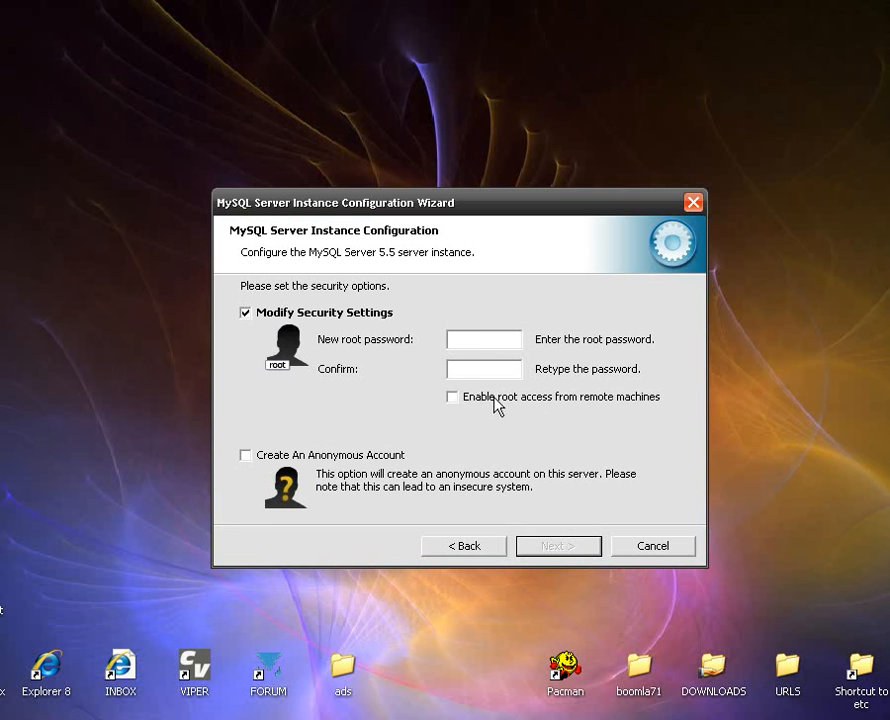
Enter and confirm the new MySQL root password, and enable root access from remote machines.
{"action": "left_click", "coordinate": [483, 339]}
{"action": "type", "text": "*********"}
{"action": "left_click", "coordinate": [474, 371]}
{"action": "type", "text": "*********"}
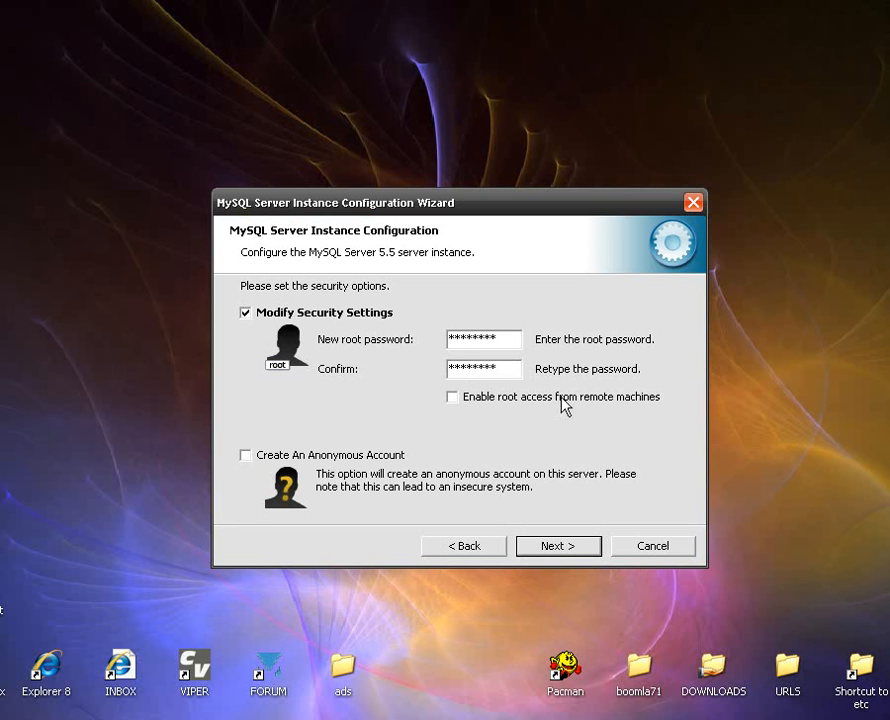
{"action": "left_click", "coordinate": [462, 403]}
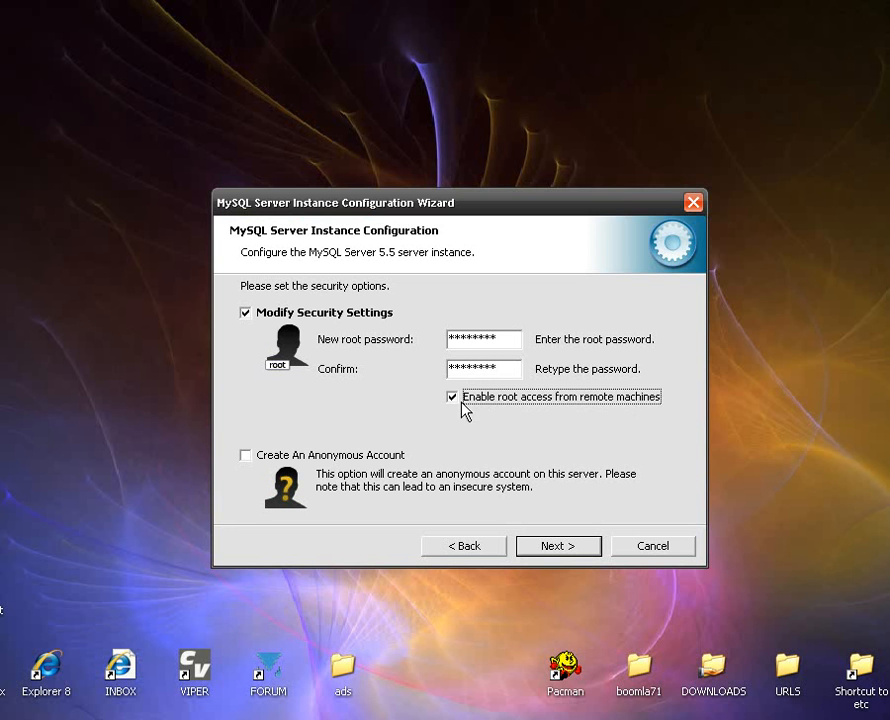
Execute the MySQL server instance configuration and finish the wizard.
{"action": "left_click", "coordinate": [561, 552]}
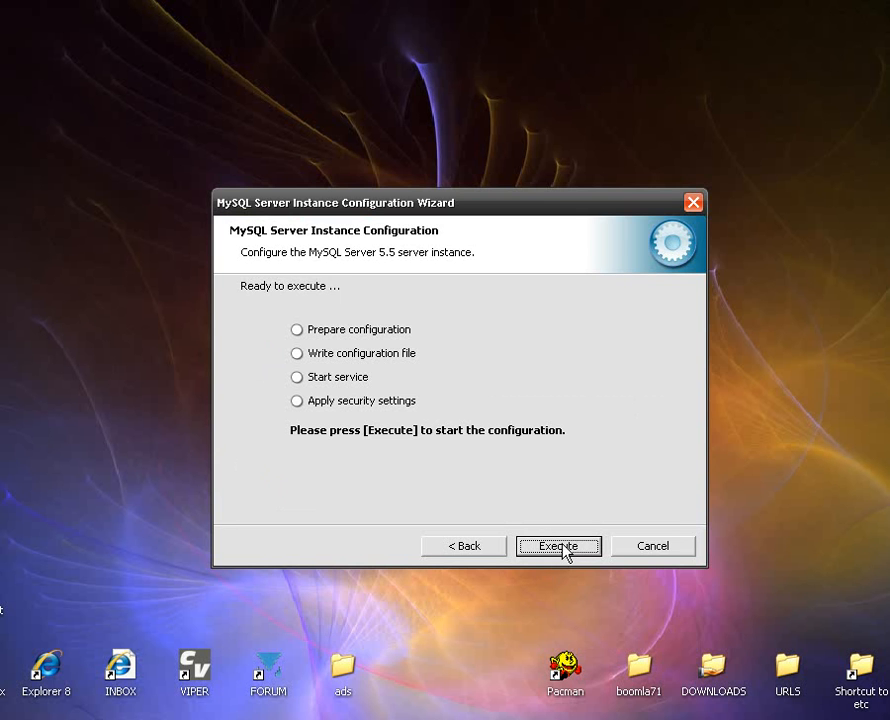
{"action": "left_click", "coordinate": [560, 546]}
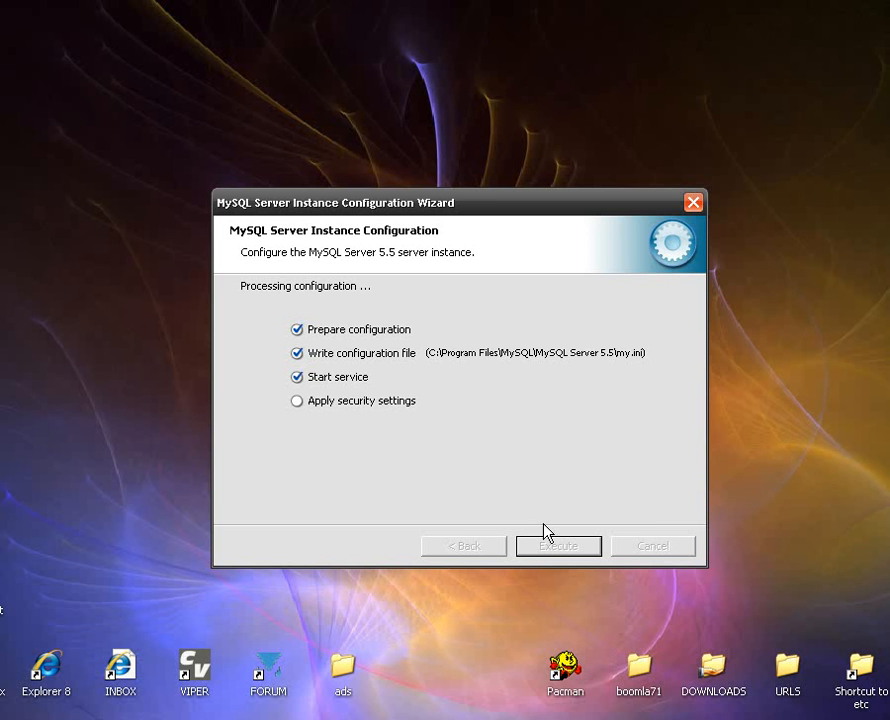
{"action": "left_click", "coordinate": [560, 549]}
Launch the gd-2.0.33-1.exe installer from the 2-GDLibrary folder inside APACHE_XP.
{"action": "double_click", "coordinate": [435, 376]}
{"action": "double_click", "coordinate": [362, 252]}
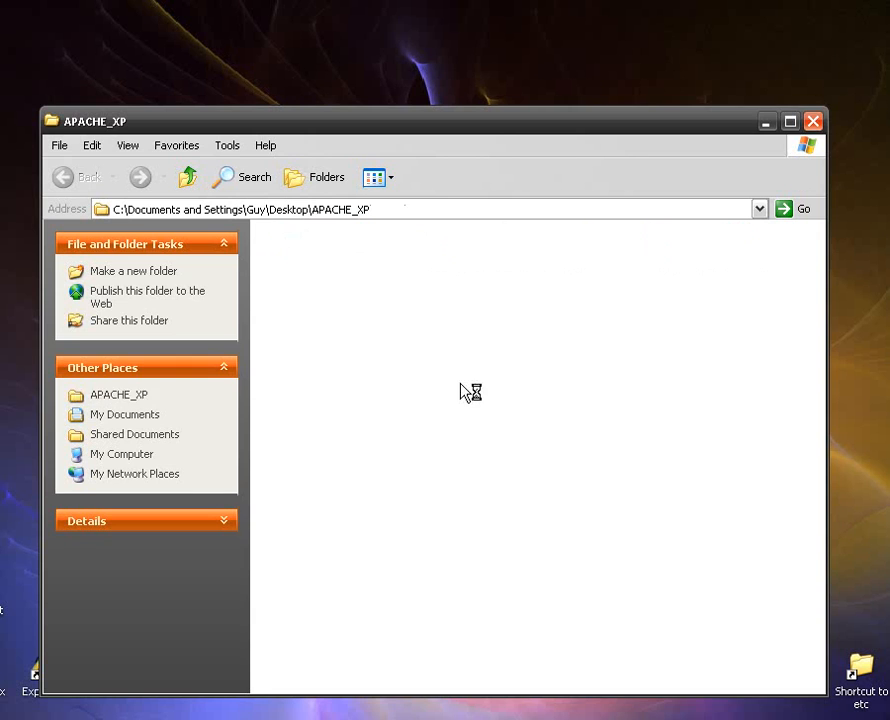
{"action": "double_click", "coordinate": [332, 252]}
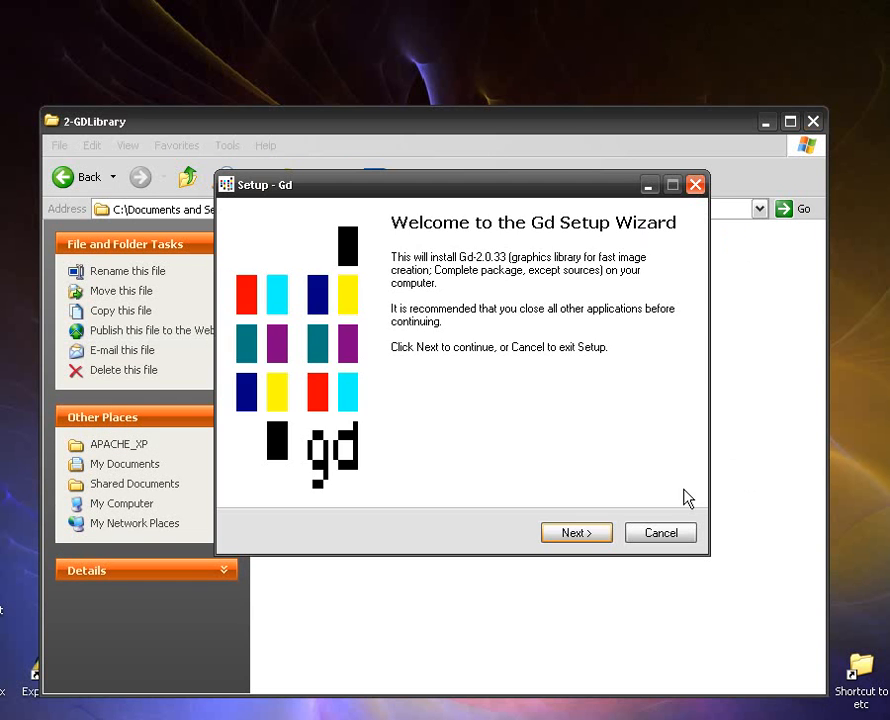
Accept the Gd license and install the full package to C:\Program Files\GnuWin32 with the default options.
{"action": "left_click", "coordinate": [596, 538]}
{"action": "left_click", "coordinate": [330, 472]}
{"action": "left_click", "coordinate": [600, 532]}
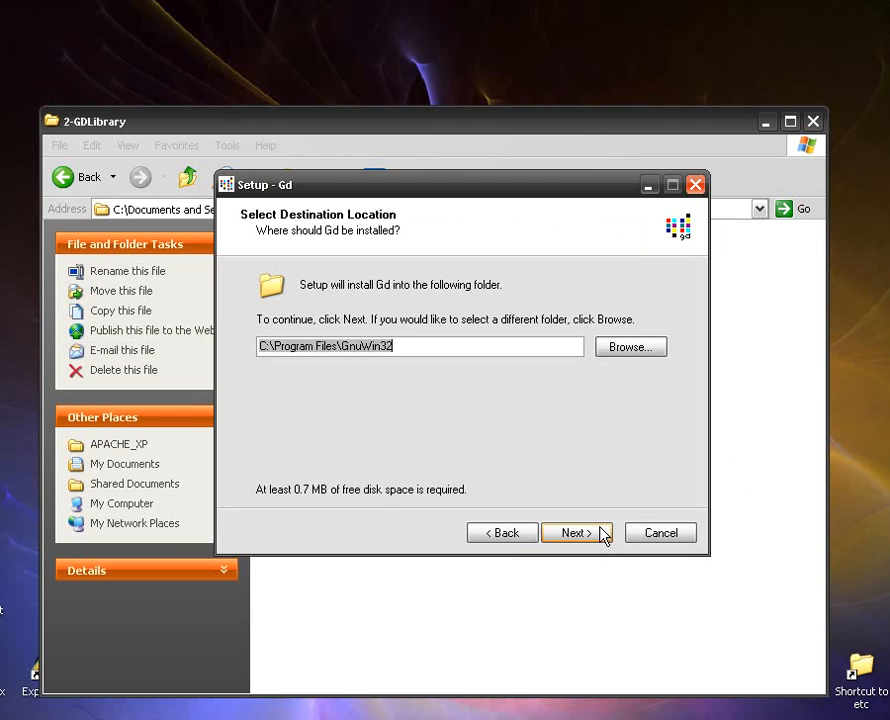
{"action": "left_click", "coordinate": [601, 533]}
{"action": "left_click", "coordinate": [602, 534]}
{"action": "left_click", "coordinate": [603, 534]}
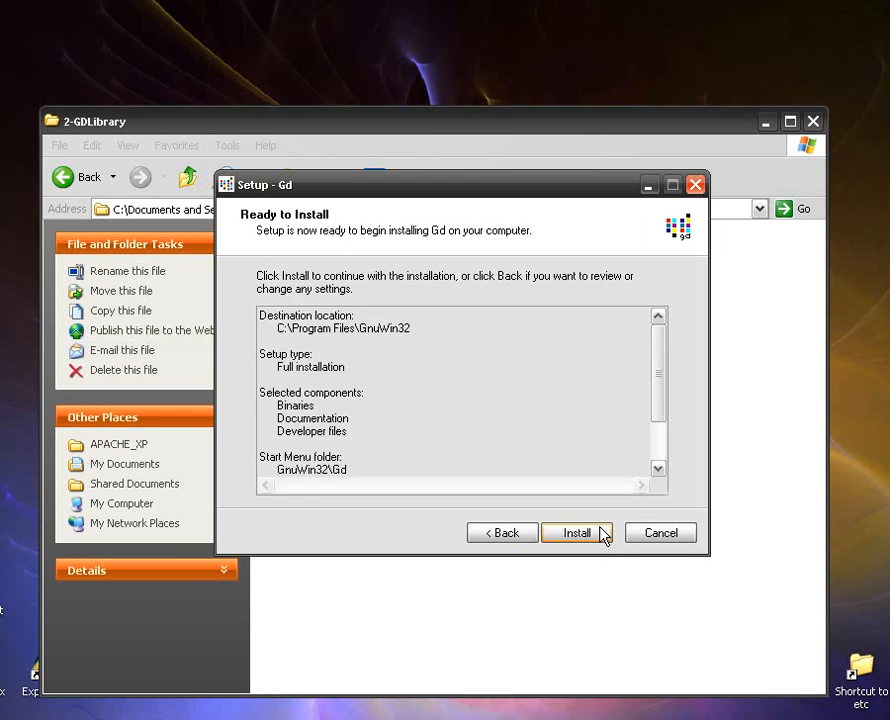
{"action": "left_click", "coordinate": [603, 534]}
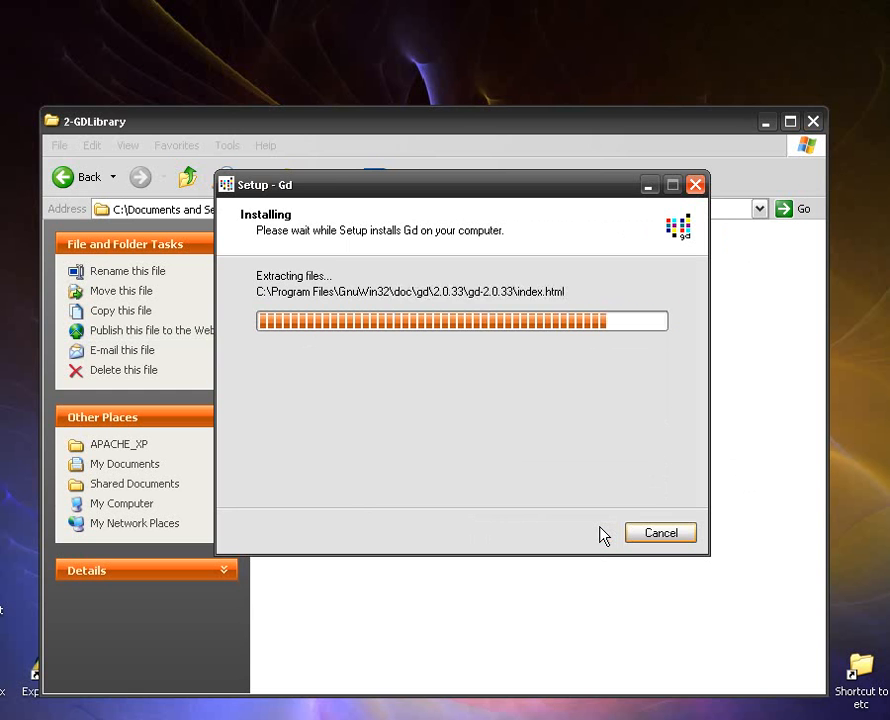
{"action": "left_click", "coordinate": [605, 540]}
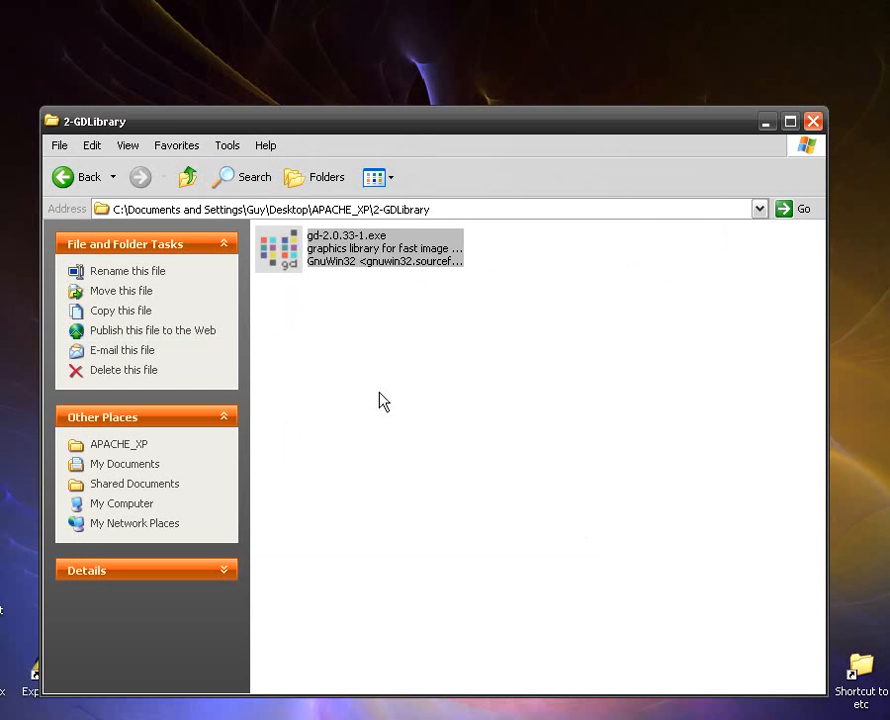
Launch the Apache HTTP Server 2.2.17 installer from the 3-APACHE folder and accept its license agreement.
{"action": "left_click", "coordinate": [186, 180]}
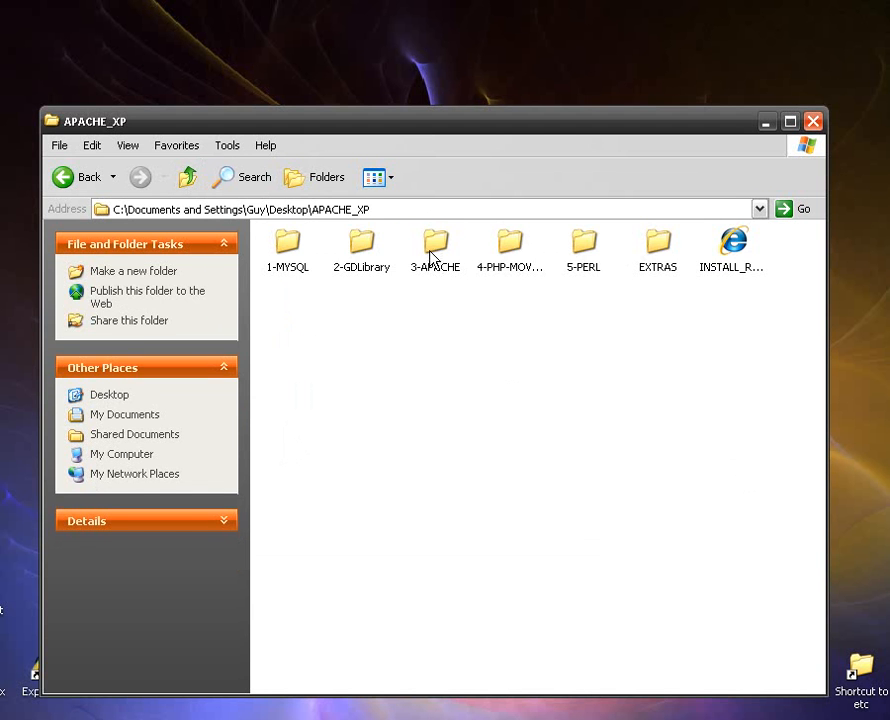
{"action": "double_click", "coordinate": [433, 257]}
{"action": "double_click", "coordinate": [295, 254]}
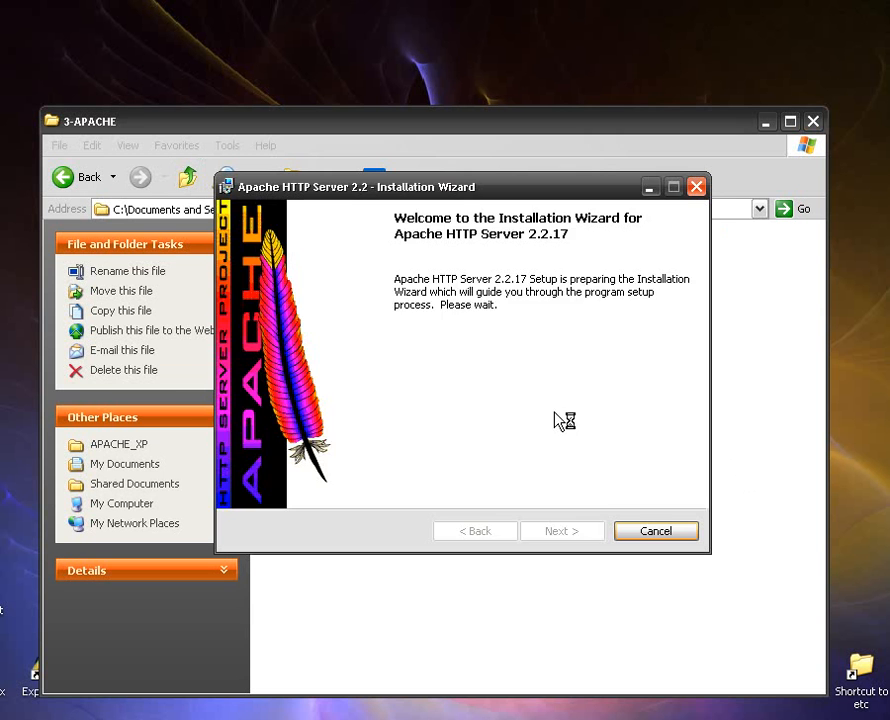
{"action": "left_click", "coordinate": [566, 536]}
{"action": "left_click", "coordinate": [324, 462]}
{"action": "left_click", "coordinate": [566, 535]}
{"action": "left_click", "coordinate": [570, 540]}
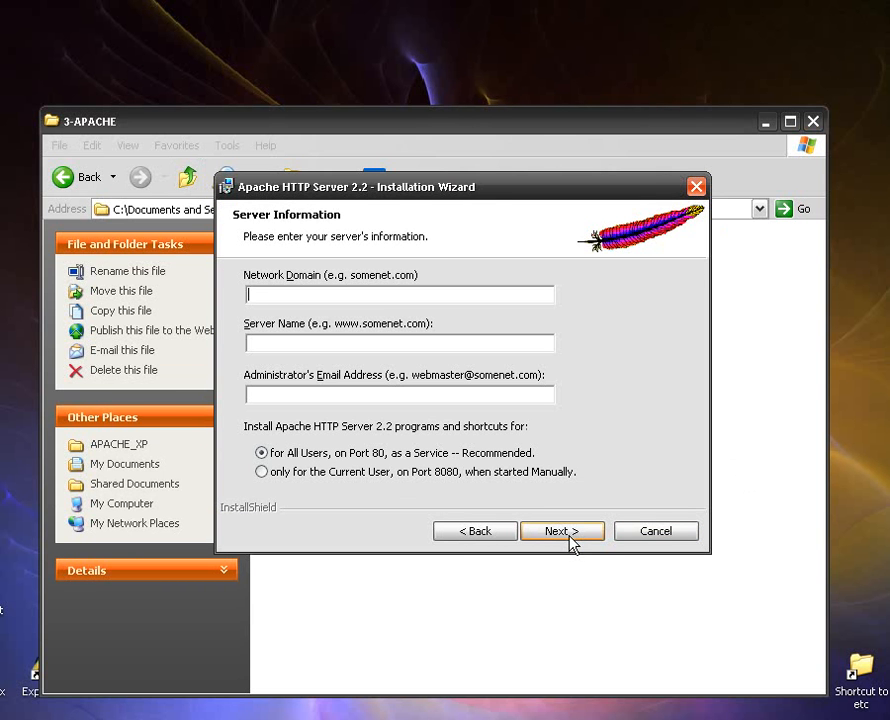
{"action": "left_click", "coordinate": [344, 297]}
{"action": "type", "text": "localhost.com"}
{"action": "left_click", "coordinate": [266, 340]}
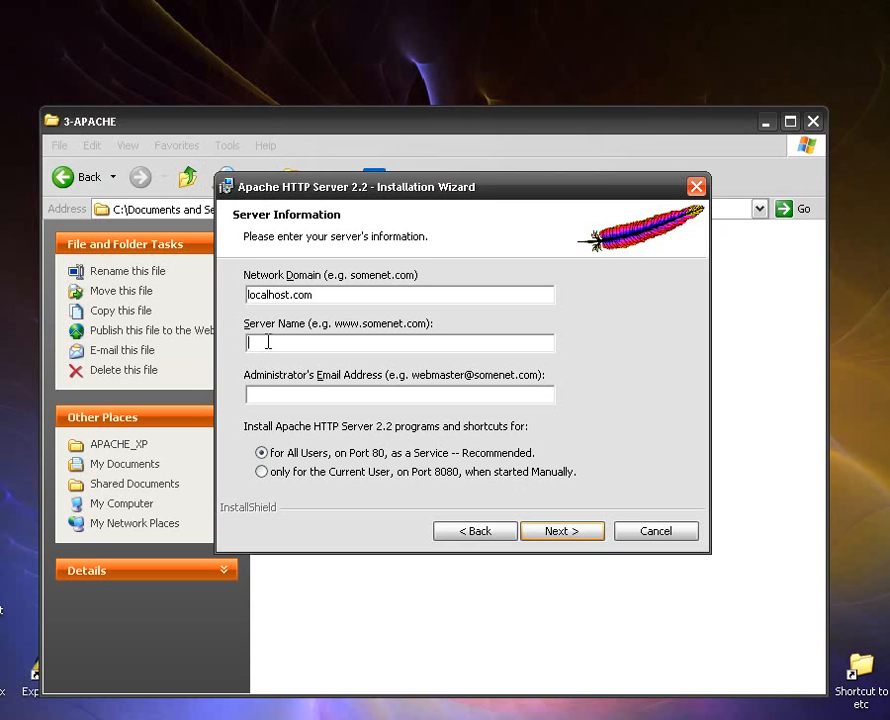
{"action": "type", "text": "loca"}
{"action": "type", "text": "lhost.com"}
{"action": "type", "text": "www."}
{"action": "left_click", "coordinate": [260, 392]}
{"action": "type", "text": "admin"}
{"action": "type", "text": "localhost.com"}
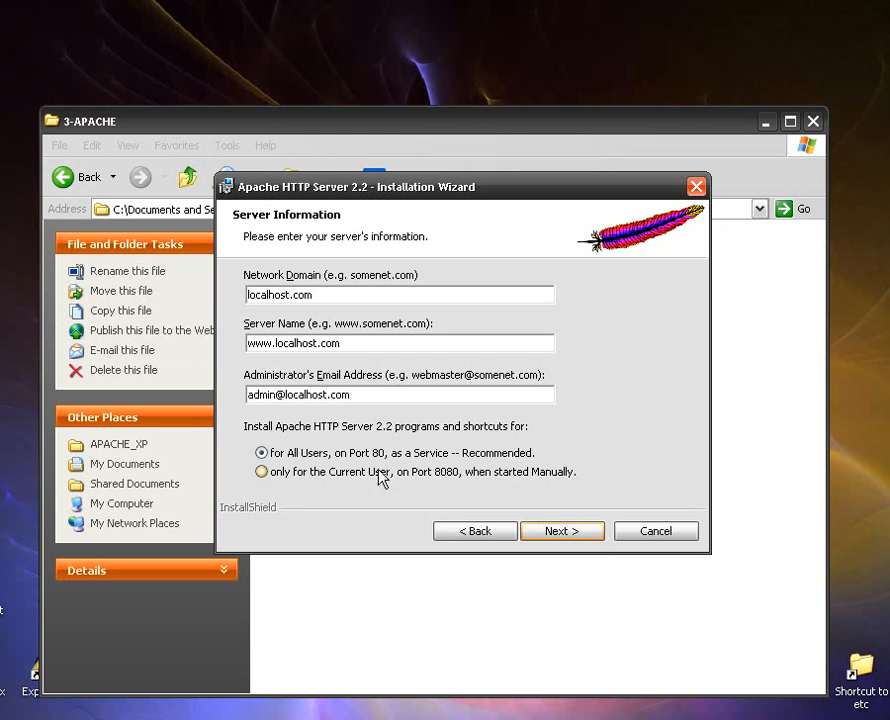
{"action": "left_click", "coordinate": [556, 533]}
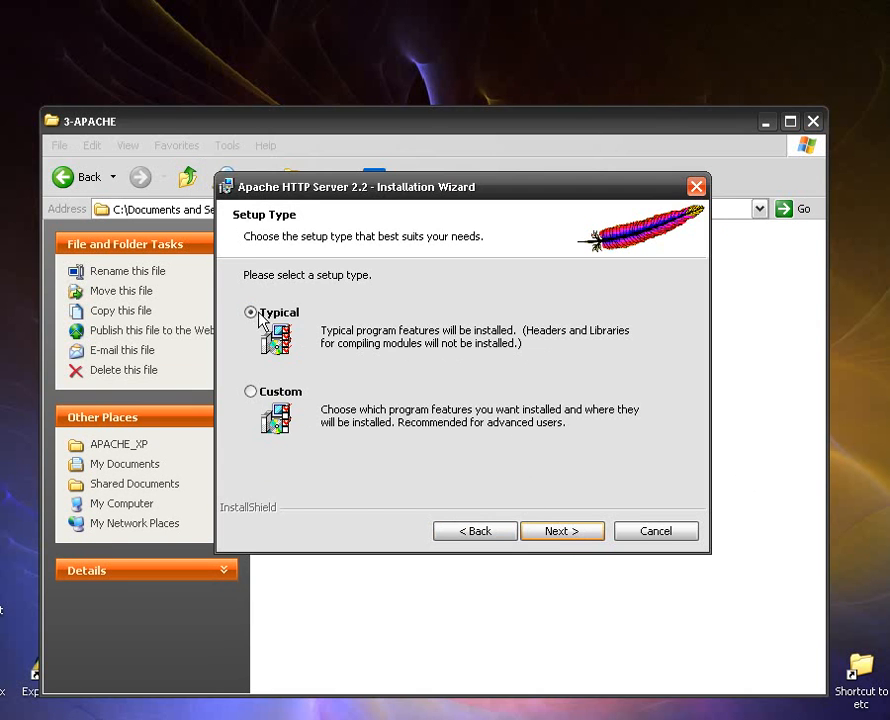
Install Apache HTTP Server 2.2 with the Typical setup type and default destination, and finish the wizard.
{"action": "left_click", "coordinate": [553, 533]}
{"action": "left_click", "coordinate": [553, 533]}
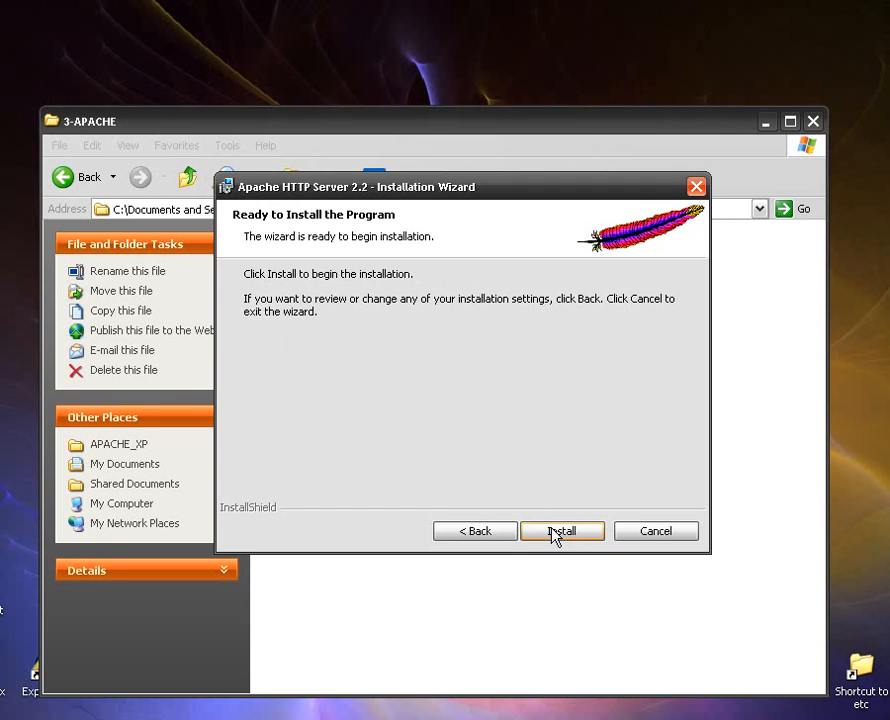
{"action": "left_click", "coordinate": [553, 533]}
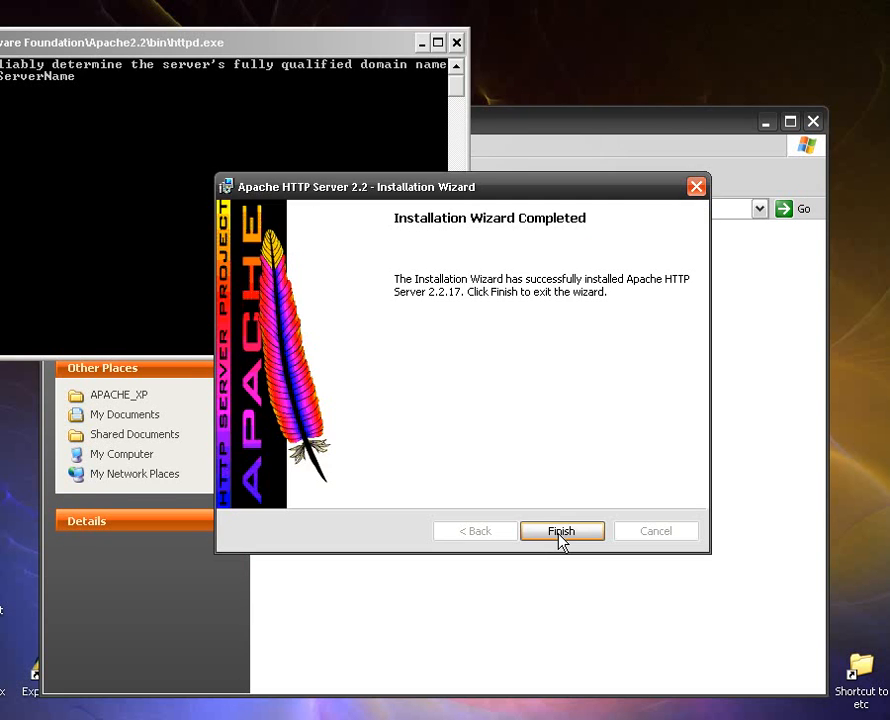
{"action": "left_click", "coordinate": [558, 537]}
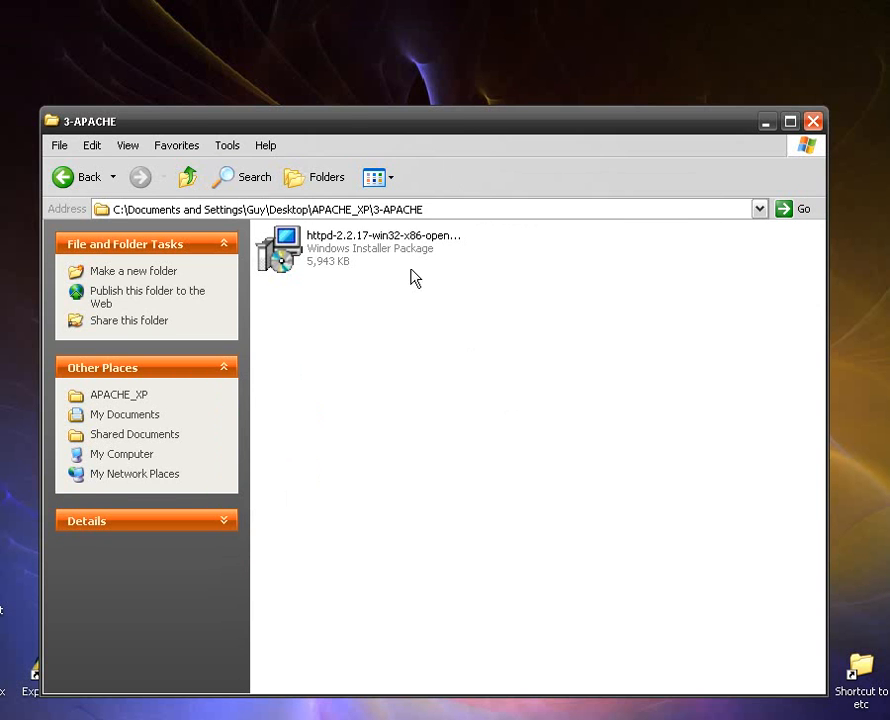
Run the MOVE_STUFF.bat batch file from the 4-PHP-MOVE_AND_COPY folder.
{"action": "left_click", "coordinate": [187, 177]}
{"action": "double_click", "coordinate": [511, 247]}
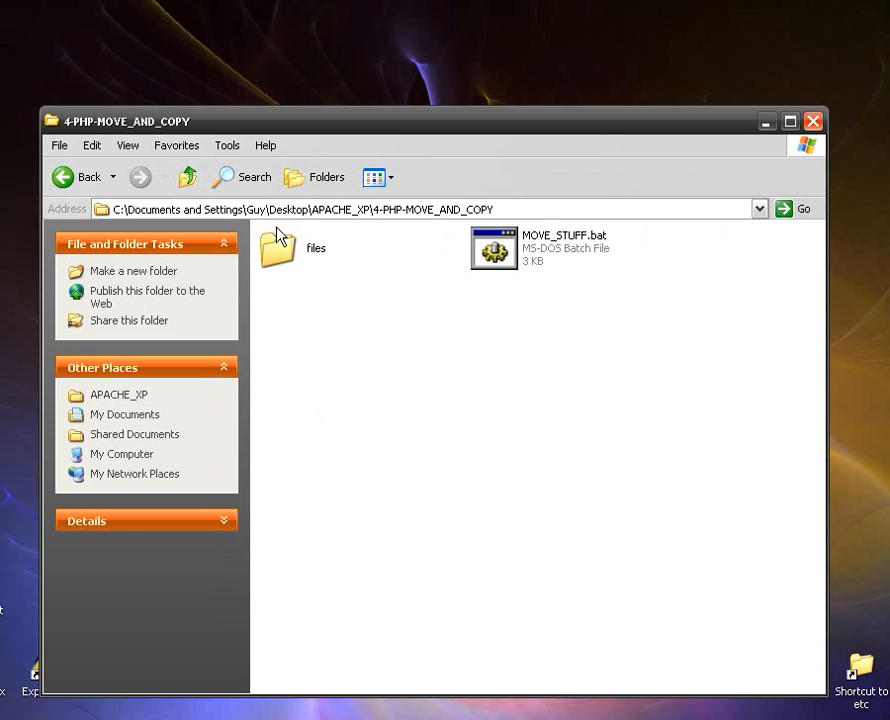
{"action": "double_click", "coordinate": [496, 258]}
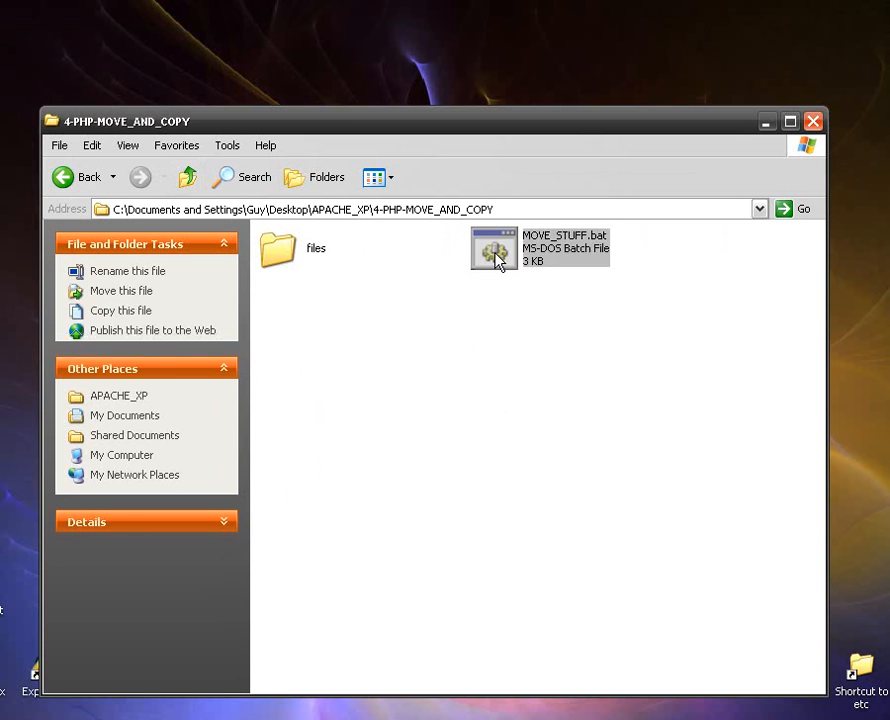
Install ActivePerl 5.14.2 Build 1402 from the 5-PERL folder, accepting its license agreement and the default setup options.
{"action": "left_click", "coordinate": [186, 180]}
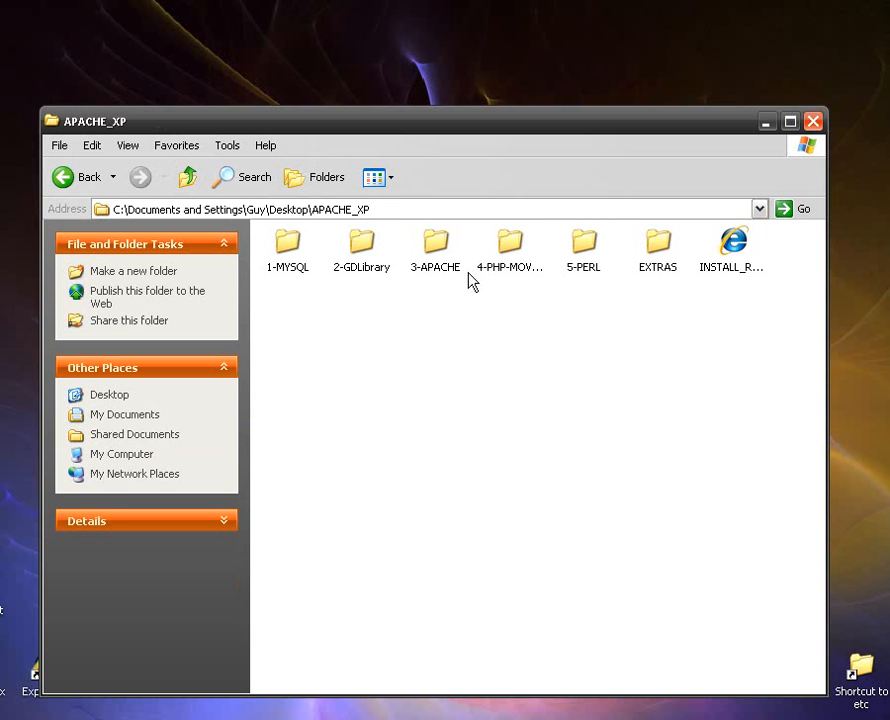
{"action": "double_click", "coordinate": [586, 250]}
{"action": "double_click", "coordinate": [312, 262]}
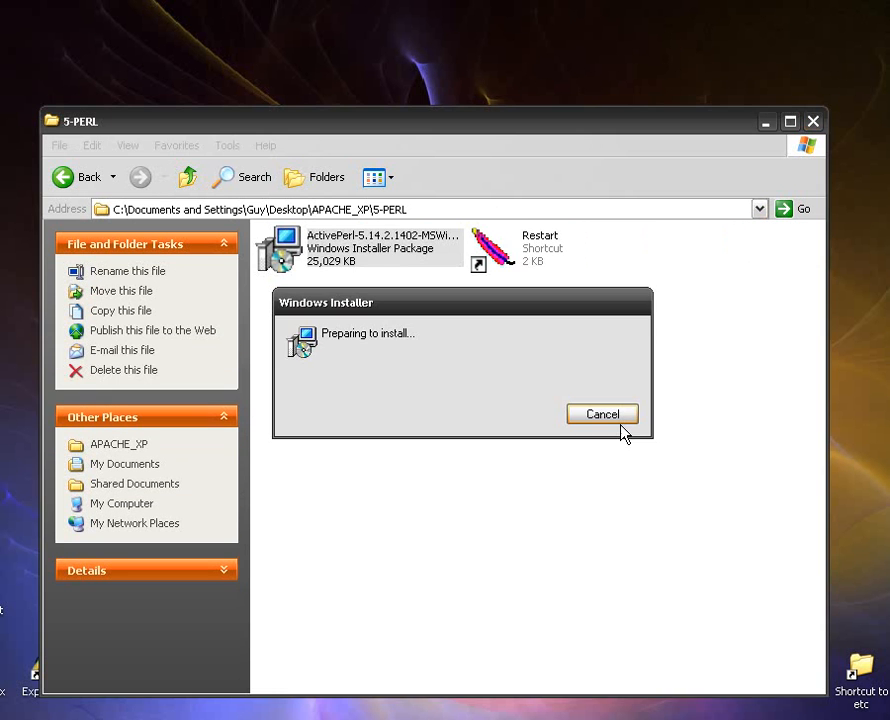
{"action": "left_click", "coordinate": [584, 530]}
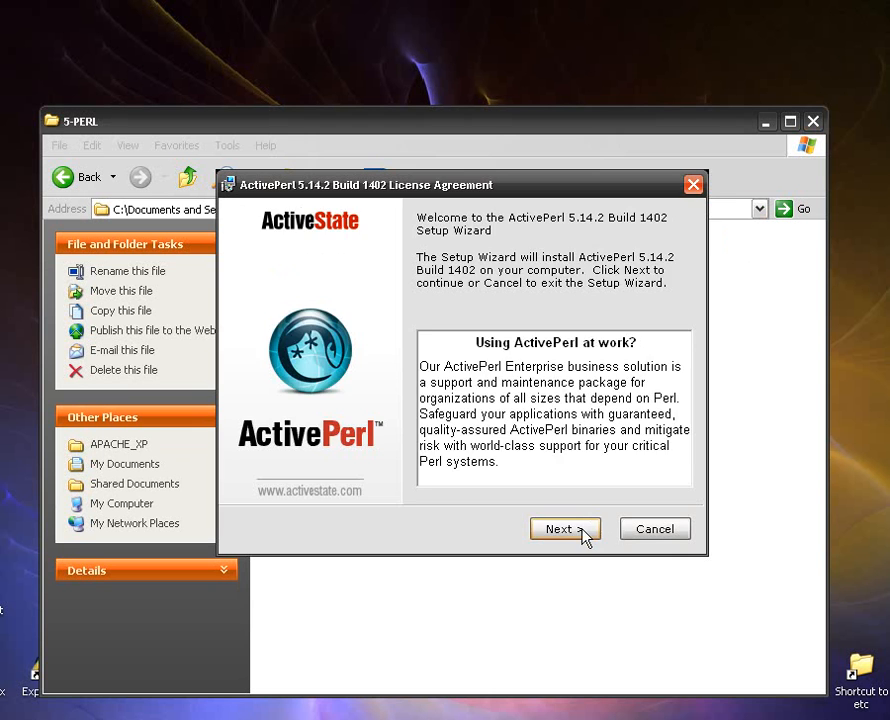
{"action": "left_click", "coordinate": [300, 461]}
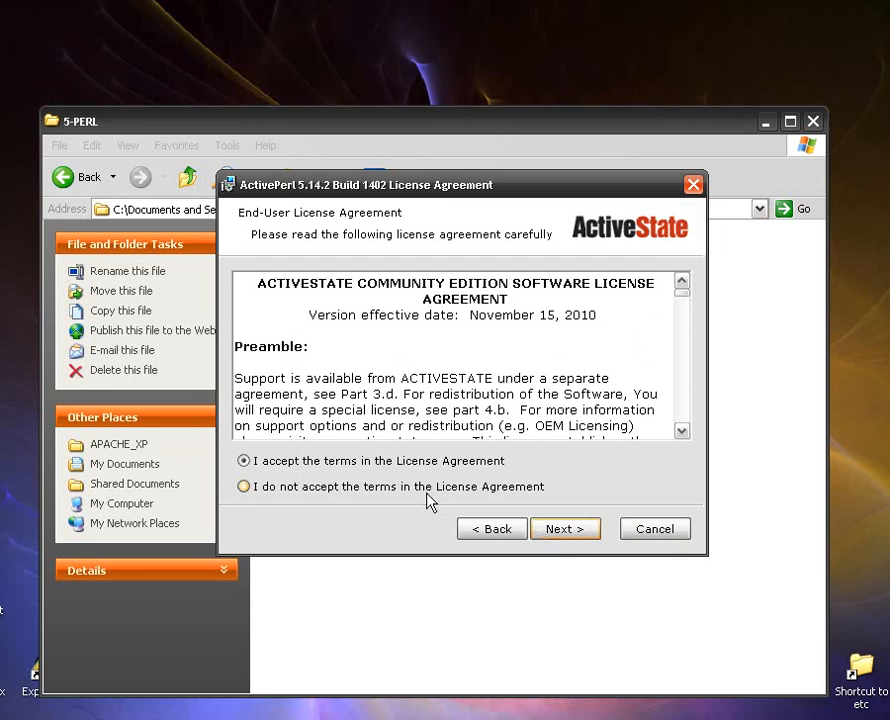
{"action": "left_click", "coordinate": [563, 530]}
{"action": "left_click", "coordinate": [564, 530]}
{"action": "left_click", "coordinate": [565, 530]}
{"action": "left_click", "coordinate": [565, 530]}
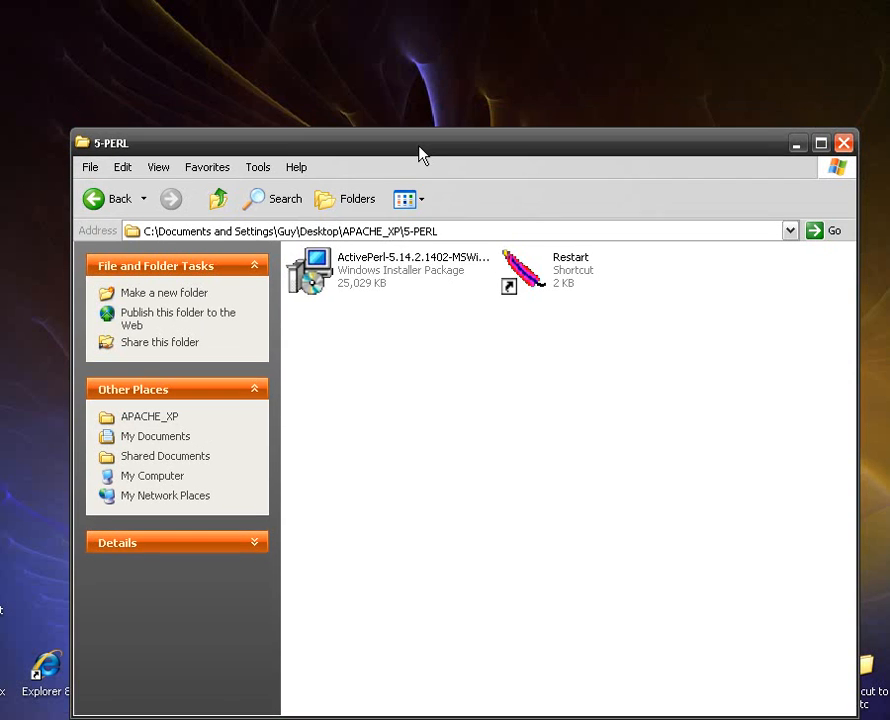
Restart the Apache server with the Restart shortcut in the 5-PERL folder and close that folder.
{"action": "left_click_drag", "start_coordinate": [419, 155], "coordinate": [419, 119]}
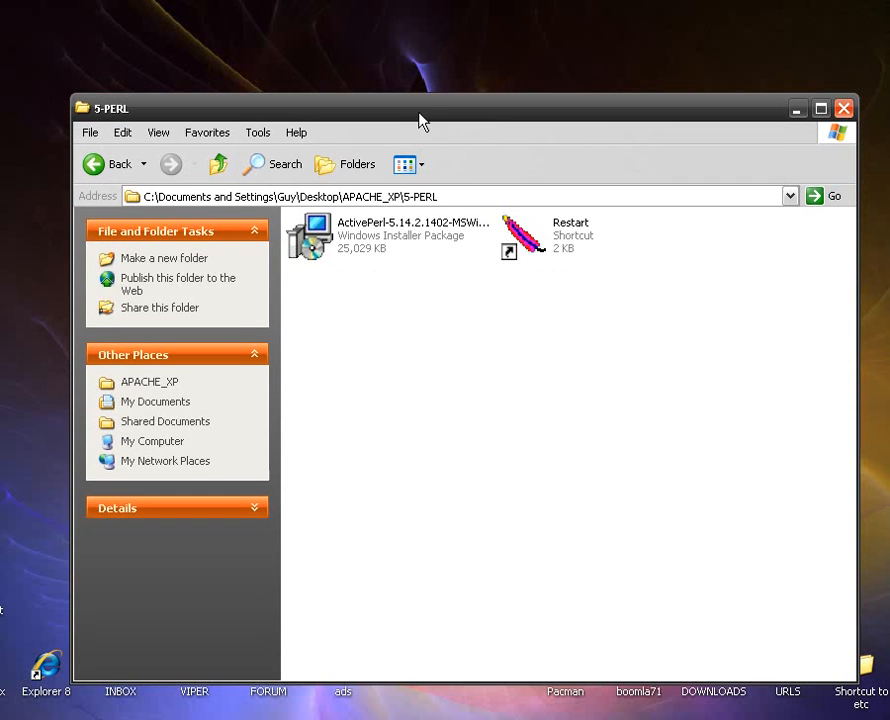
{"action": "left_click", "coordinate": [530, 253]}
{"action": "double_click", "coordinate": [530, 253]}
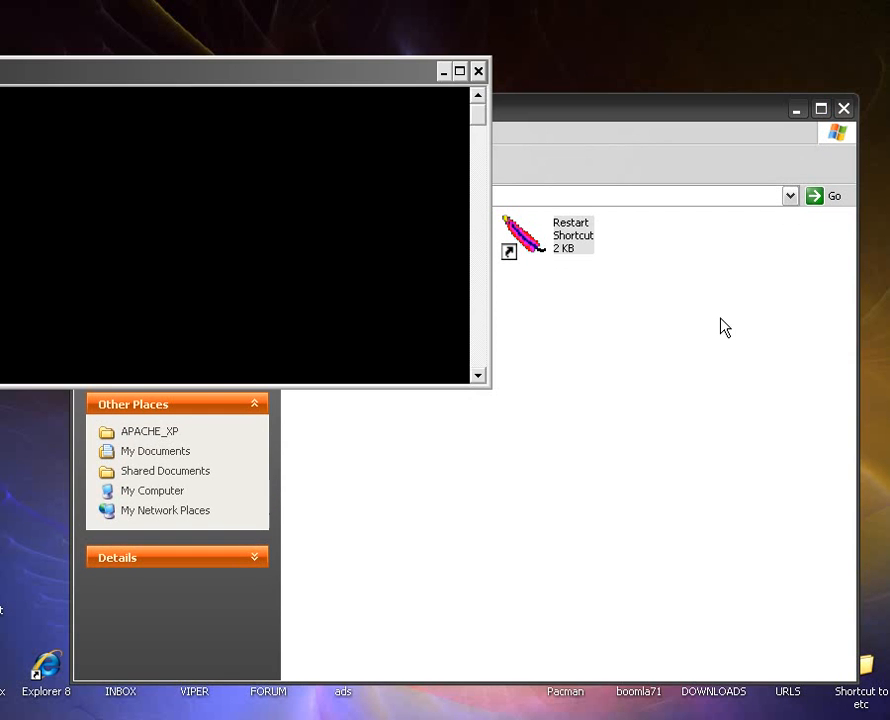
{"action": "left_click", "coordinate": [843, 109]}
Open the Webputzer.com test site from the SERVER_SHORTCUTS folder, review its PHP configuration and enabled modules, and close the browser.
{"action": "double_click", "coordinate": [497, 354]}
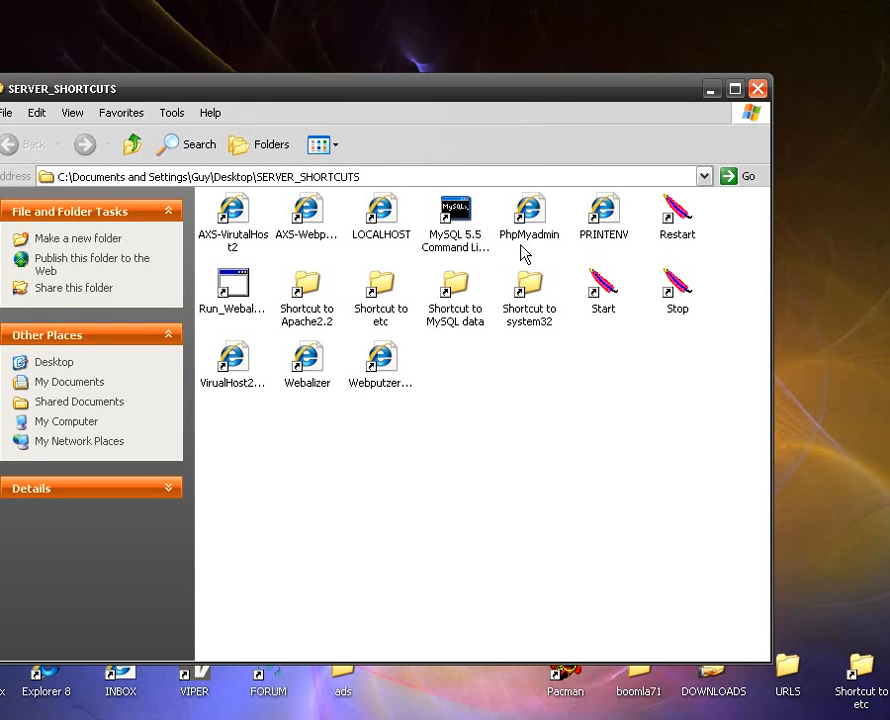
{"action": "left_click", "coordinate": [380, 362]}
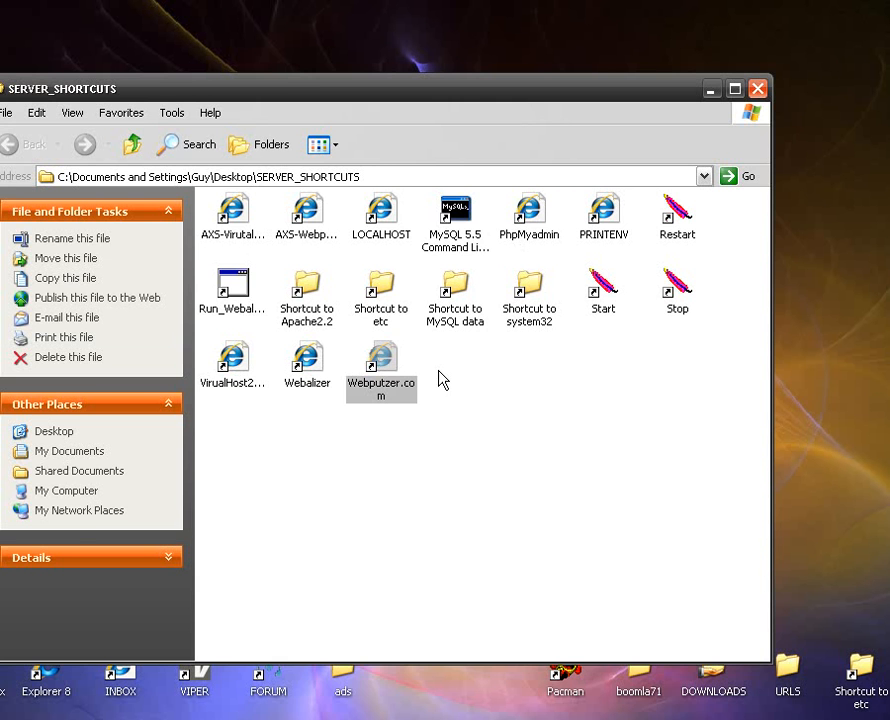
{"action": "key", "text": "Return"}
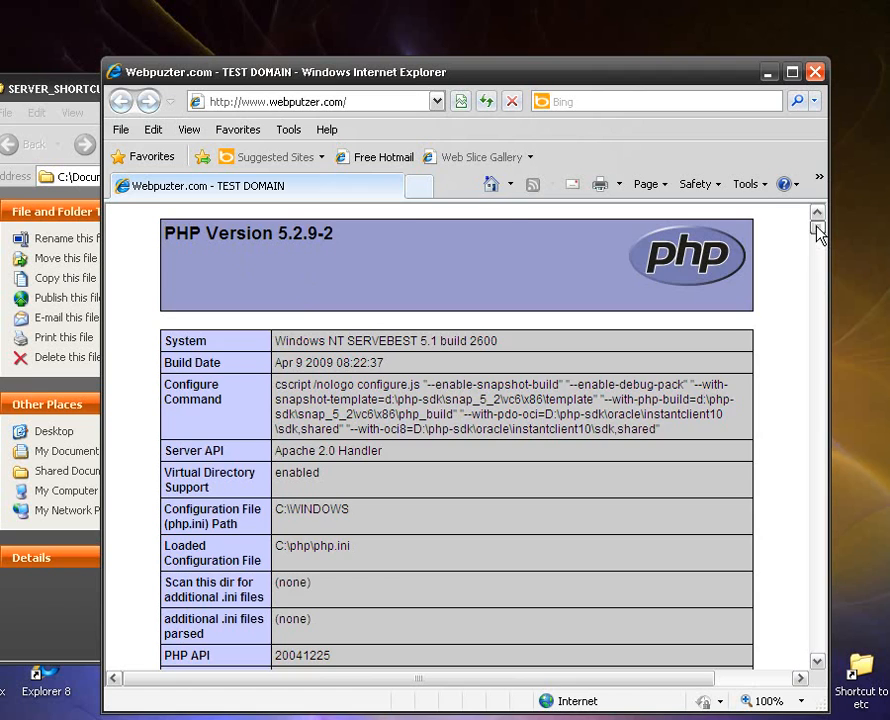
{"action": "left_click_drag", "start_coordinate": [818, 232], "coordinate": [822, 455]}
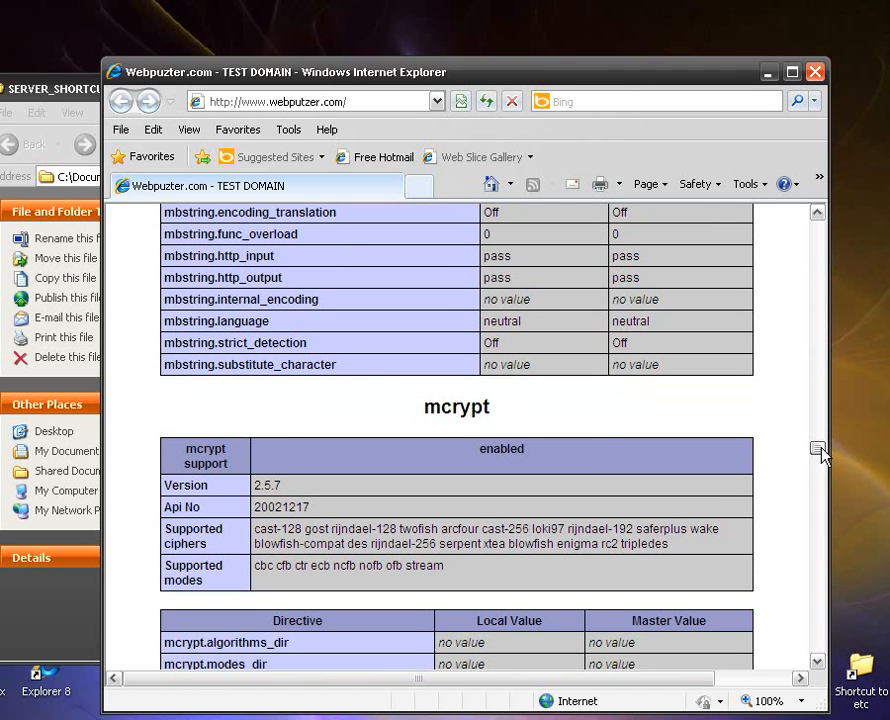
{"action": "left_click_drag", "start_coordinate": [822, 455], "coordinate": [828, 379]}
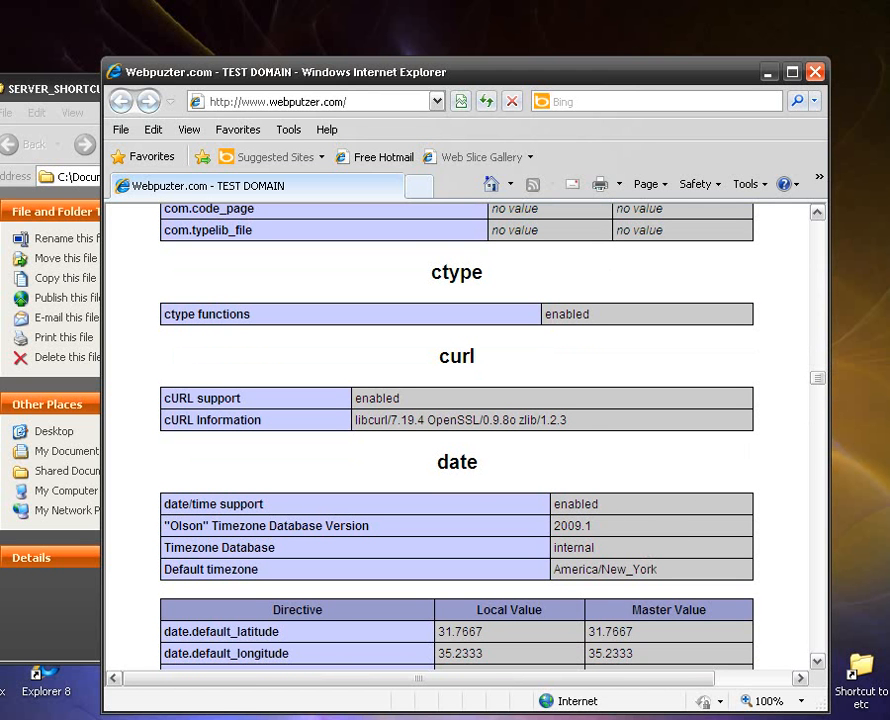
{"action": "scroll", "coordinate": [572, 407], "scroll_direction": "down", "scroll_amount": 3}
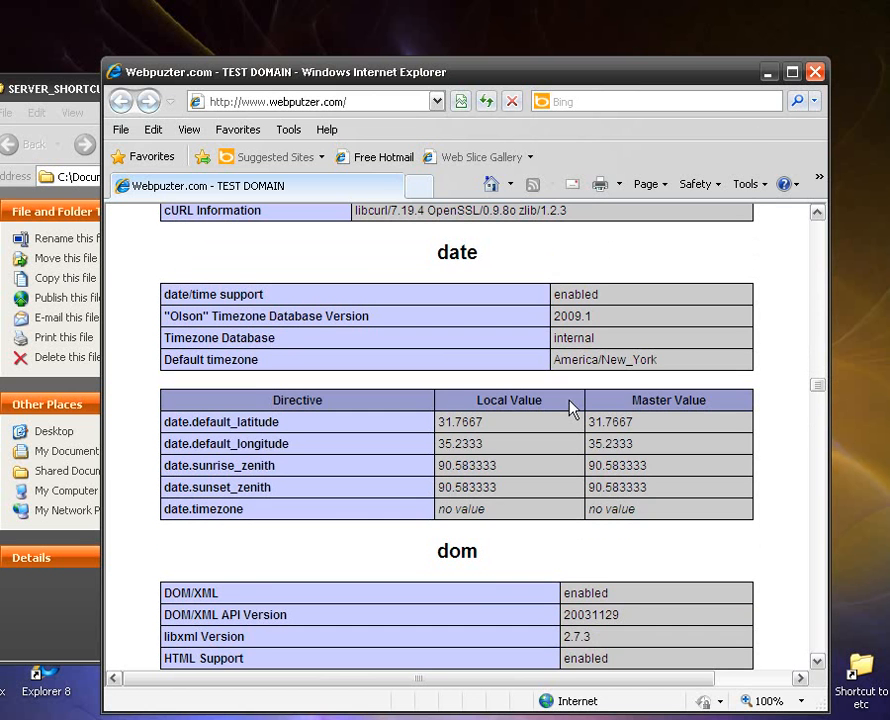
{"action": "left_click", "coordinate": [815, 71]}
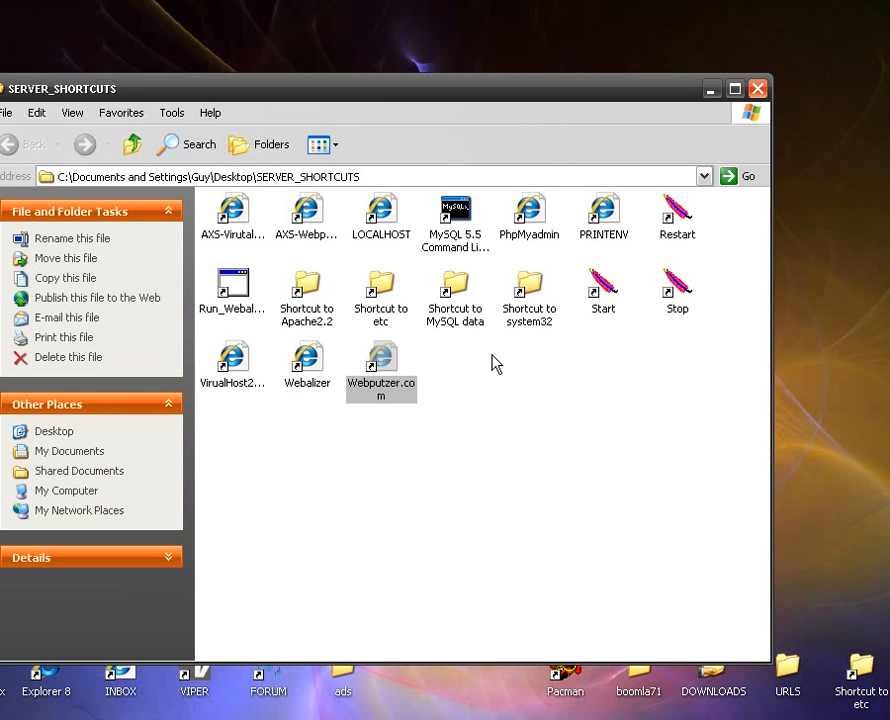
{"action": "left_click", "coordinate": [492, 363]}
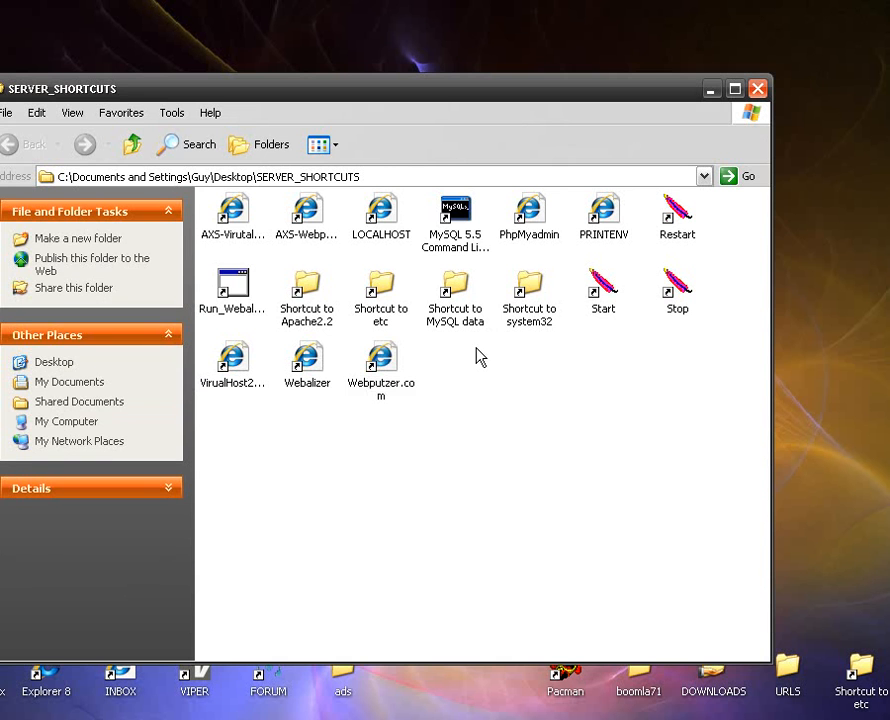
Open the Webalizer report from the server shortcuts and review the usage summary by month for Webputzer.com.
{"action": "left_click", "coordinate": [238, 316]}
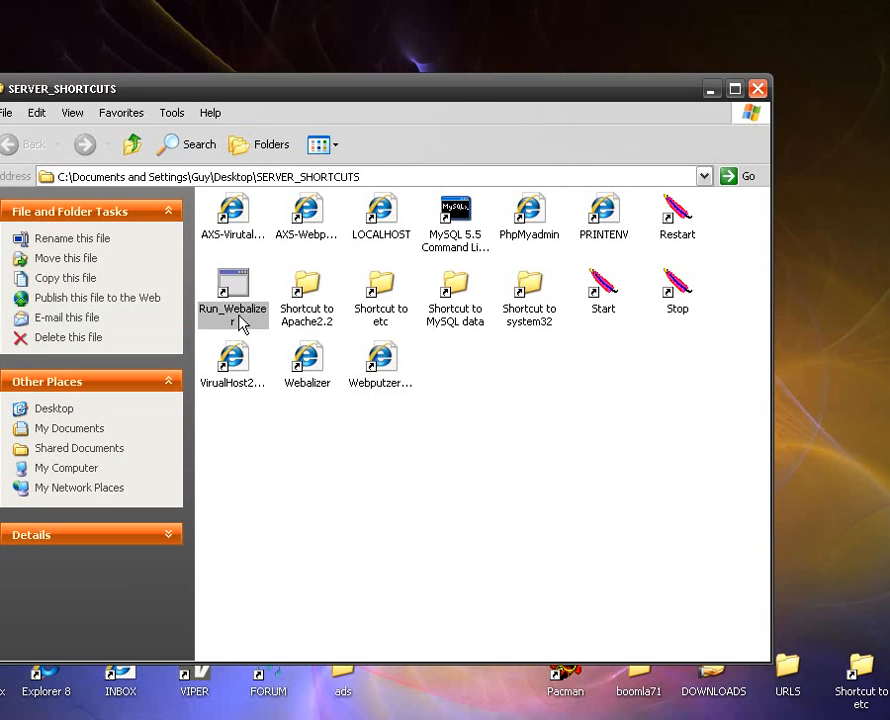
{"action": "left_click", "coordinate": [532, 411]}
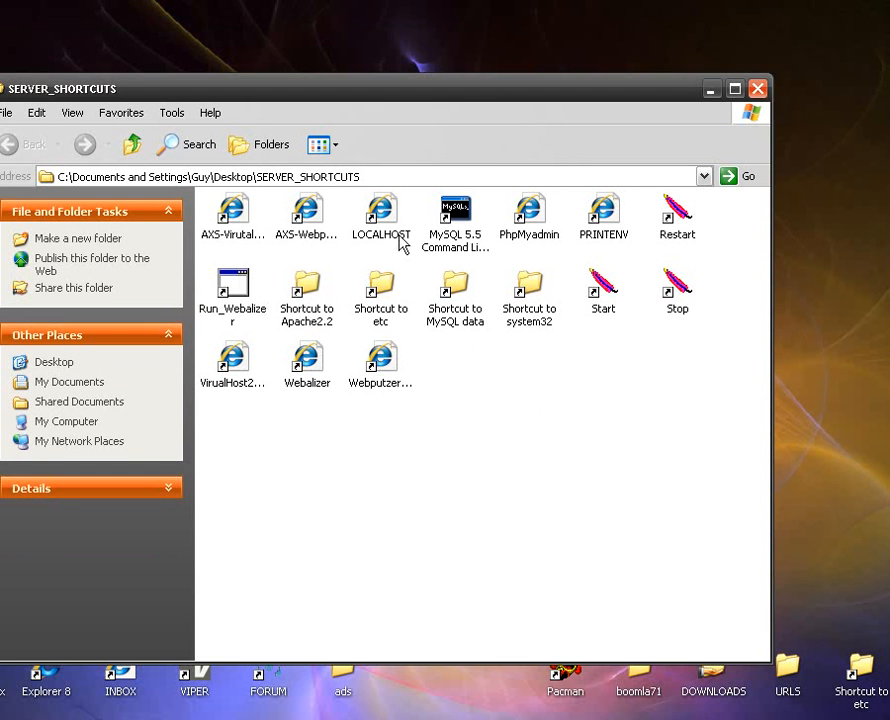
{"action": "left_click", "coordinate": [305, 365]}
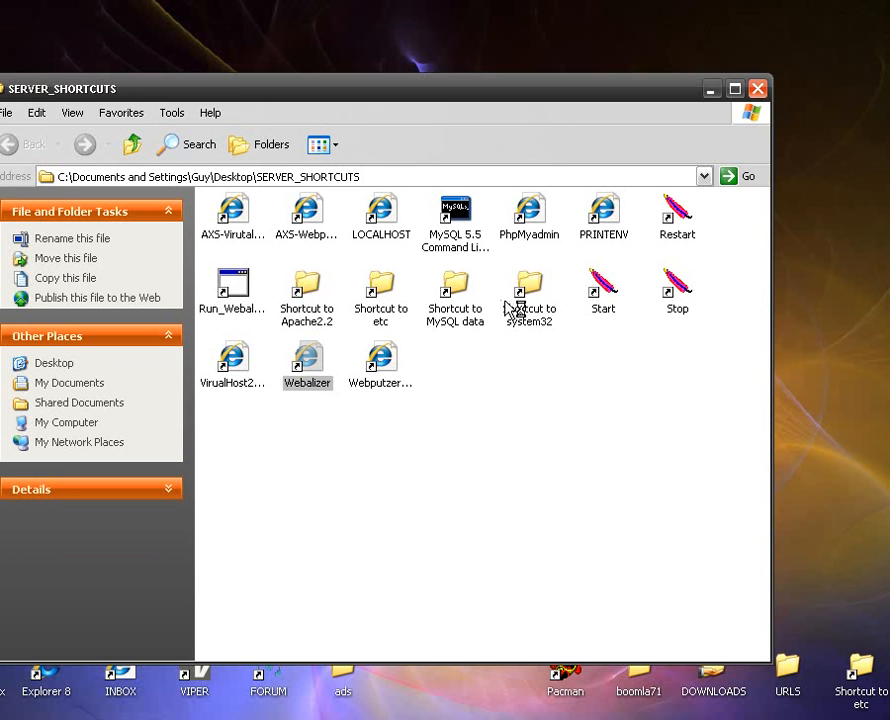
{"action": "key", "text": "Return"}
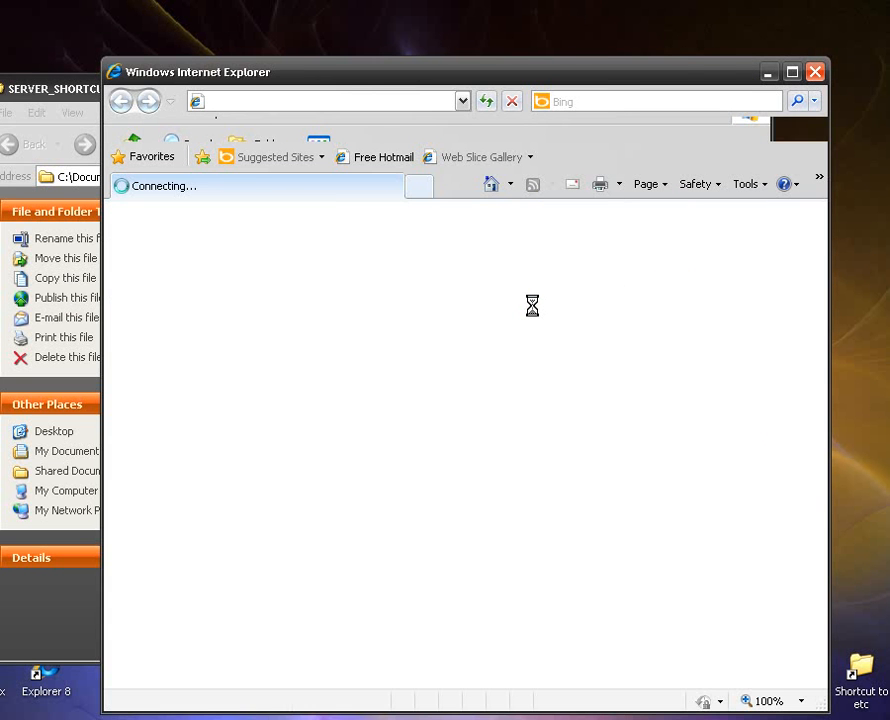
{"action": "scroll", "coordinate": [383, 401], "scroll_direction": "down", "scroll_amount": 2}
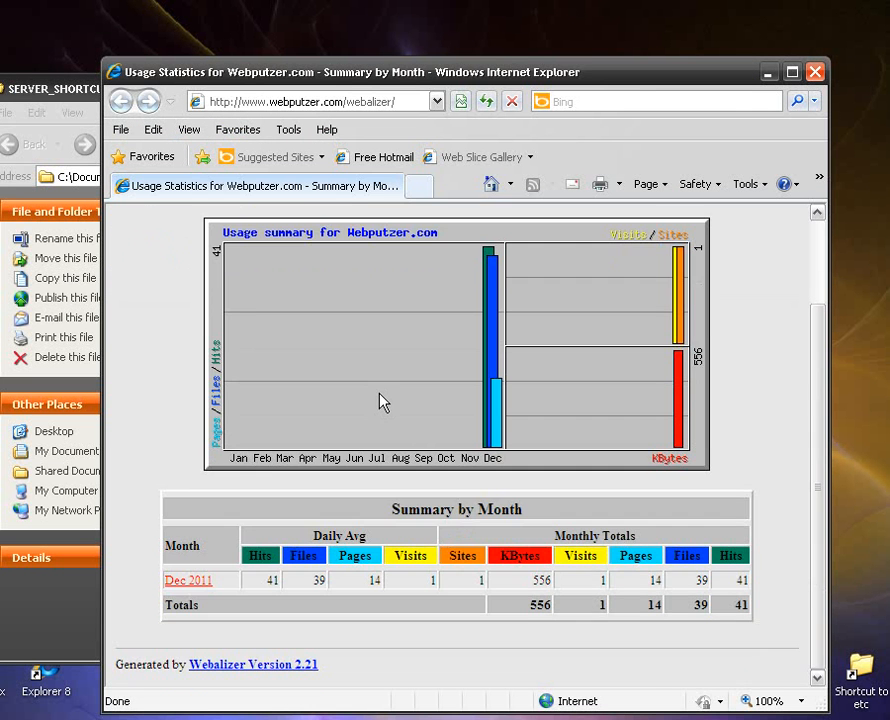
{"action": "scroll", "coordinate": [240, 462], "scroll_direction": "up", "scroll_amount": 2}
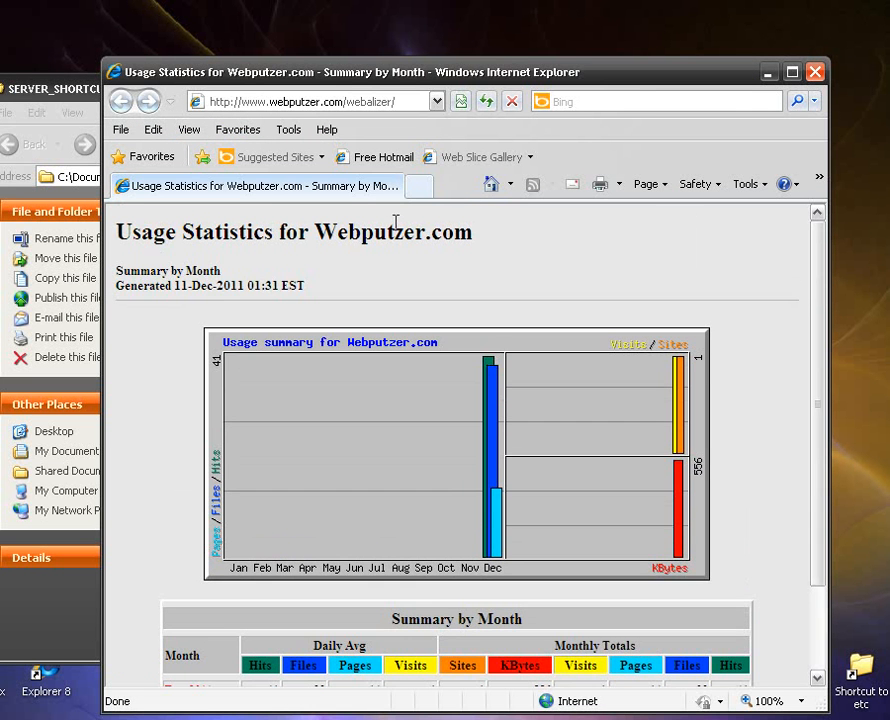
{"action": "scroll", "coordinate": [215, 593], "scroll_direction": "down", "scroll_amount": 2}
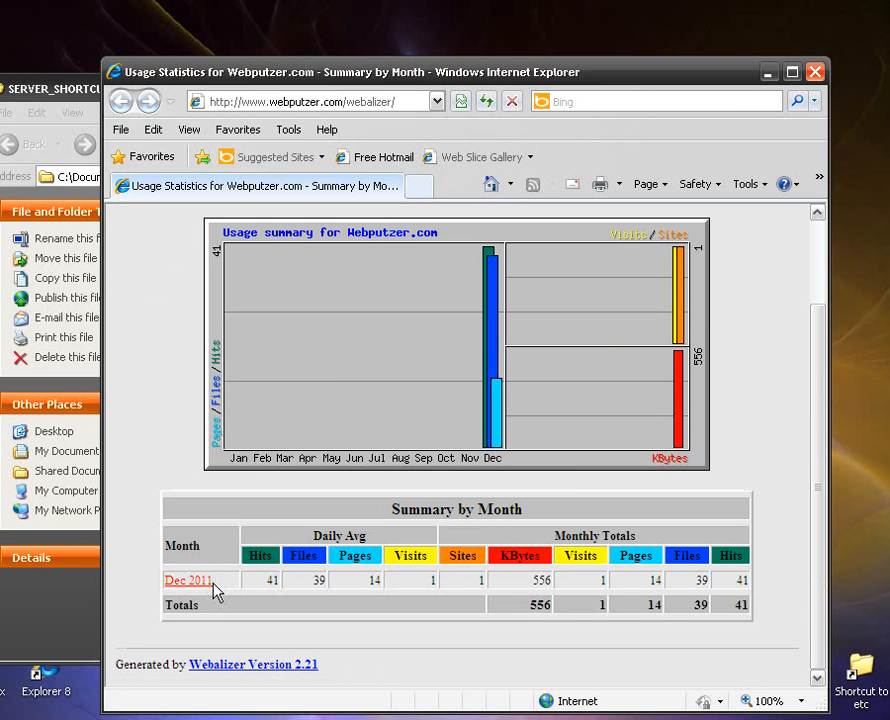
Examine the country and hourly statistics in the Dec 2011 Webalizer report, and close the browser.
{"action": "left_click", "coordinate": [198, 584]}
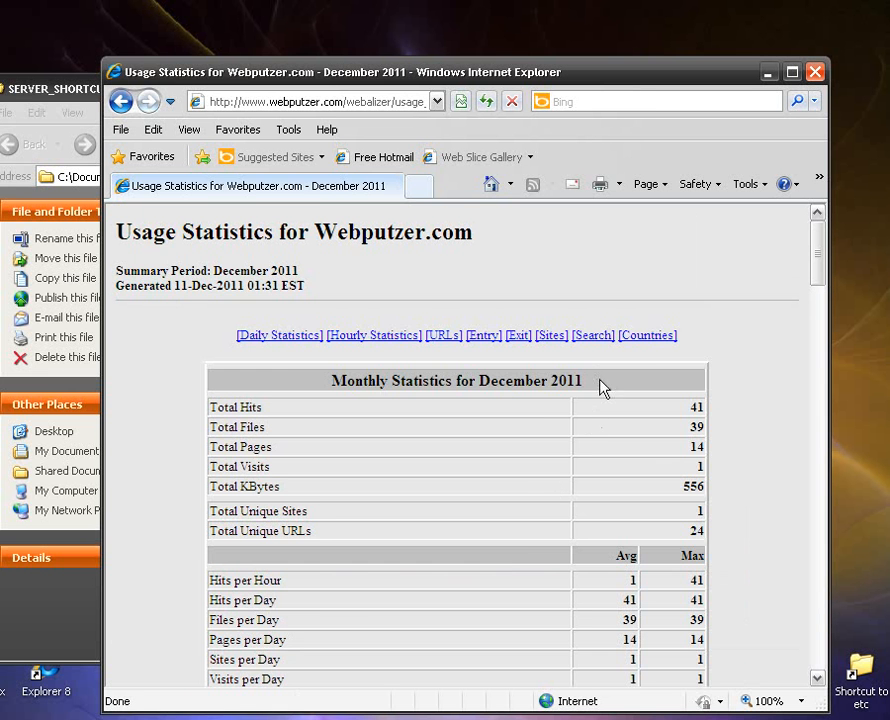
{"action": "left_click", "coordinate": [648, 336]}
{"action": "scroll", "coordinate": [635, 497], "scroll_direction": "up", "scroll_amount": 6}
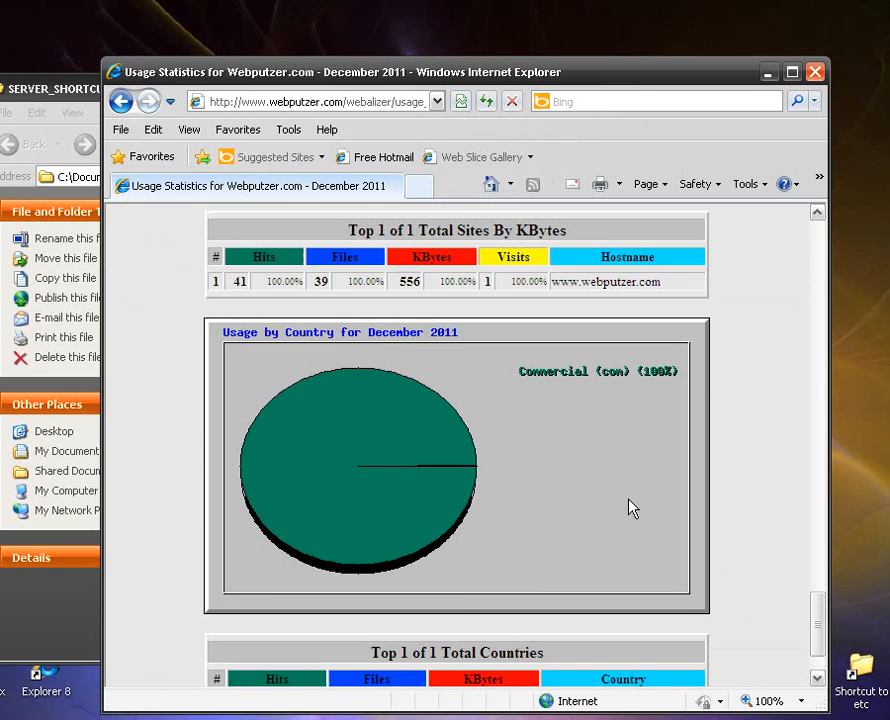
{"action": "left_click_drag", "start_coordinate": [818, 588], "coordinate": [817, 252]}
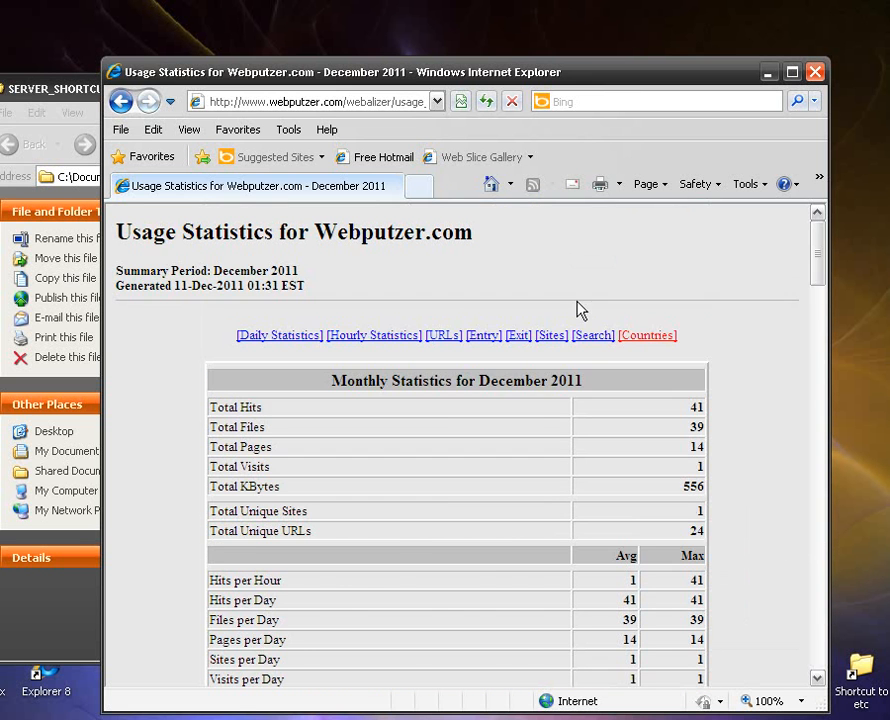
{"action": "left_click", "coordinate": [375, 337]}
{"action": "scroll", "coordinate": [600, 381], "scroll_direction": "down", "scroll_amount": 3}
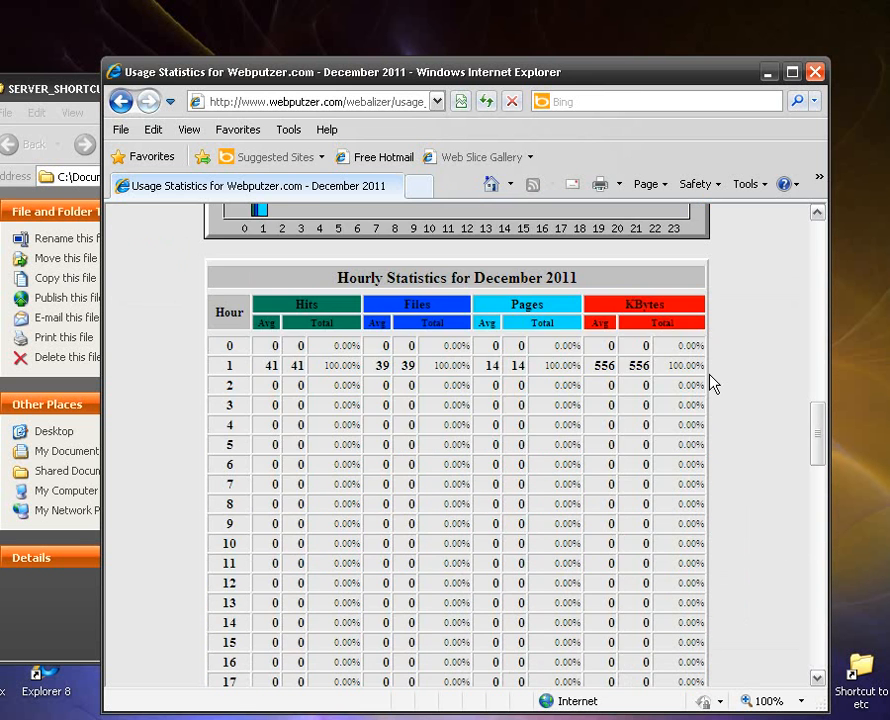
{"action": "left_click_drag", "start_coordinate": [817, 433], "coordinate": [810, 305]}
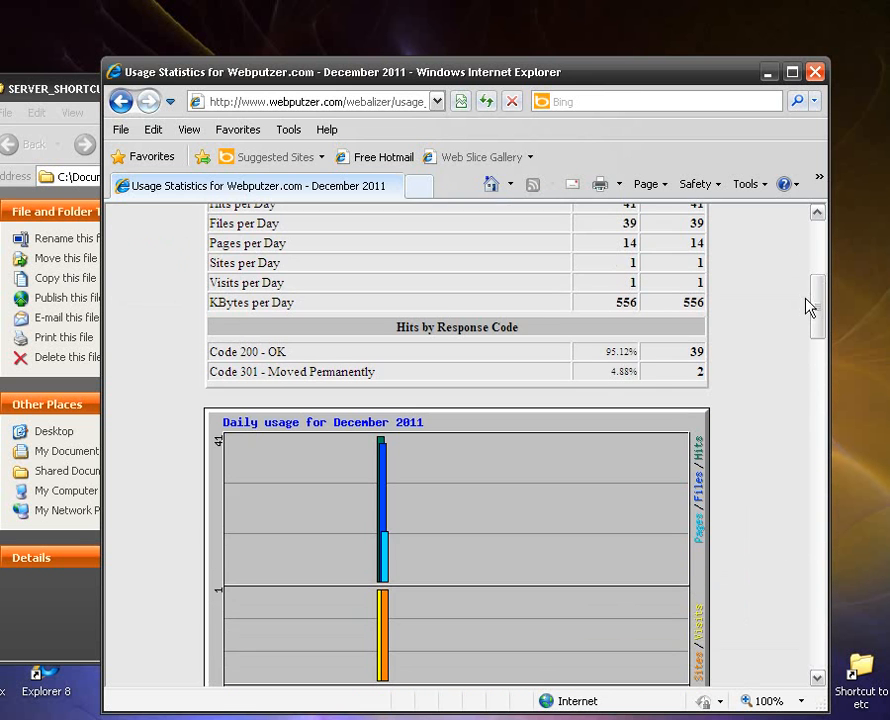
{"action": "left_click", "coordinate": [815, 72]}
{"action": "left_click", "coordinate": [441, 430]}
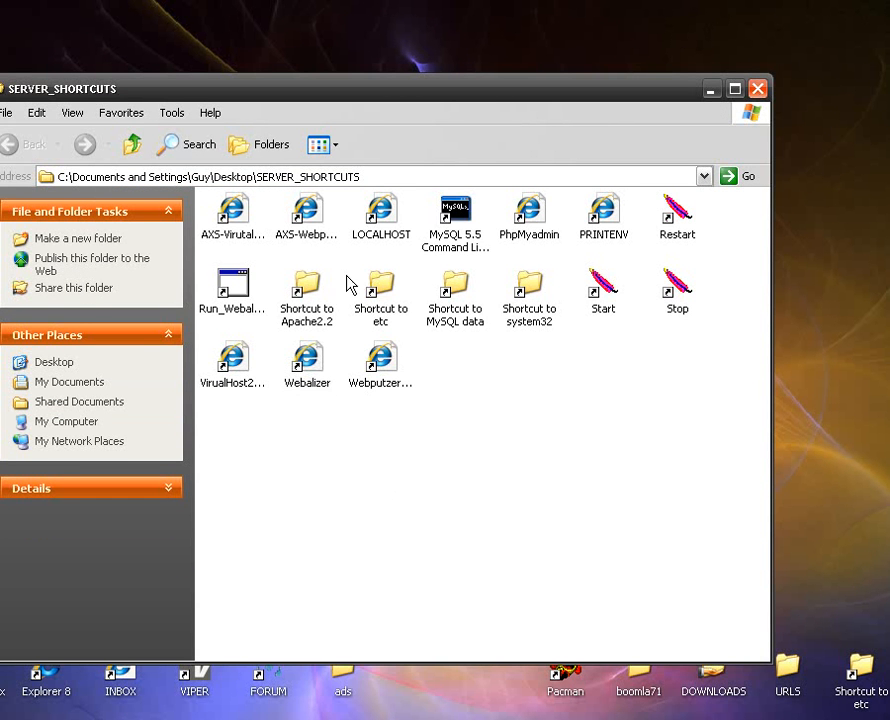
Open the AXS visitor tracking page for Webputzer, view the hits by visitor IP address in graphical format, and close the browser.
{"action": "left_click", "coordinate": [297, 225]}
{"action": "double_click", "coordinate": [297, 225]}
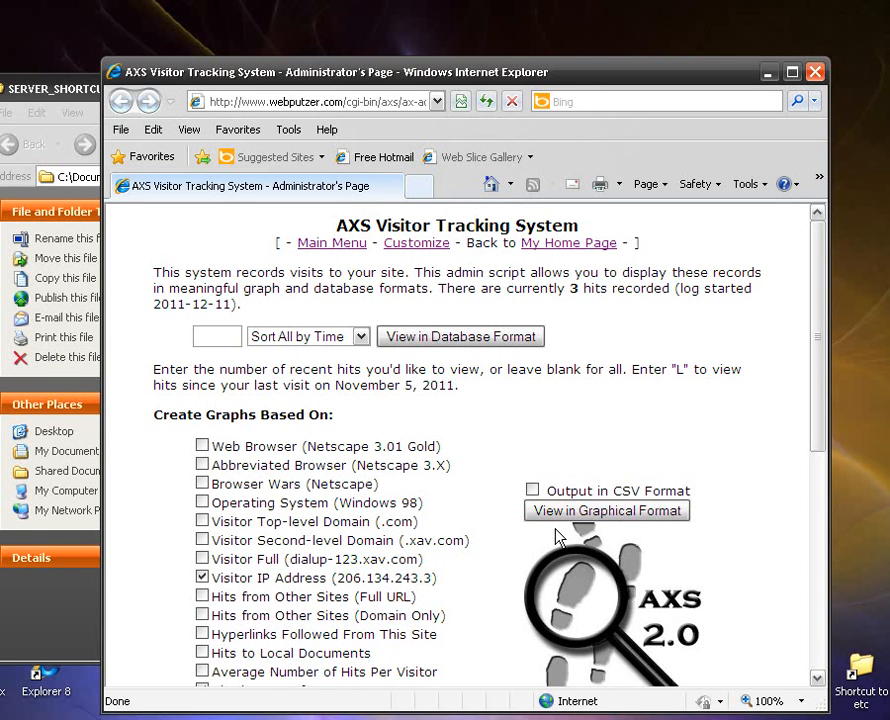
{"action": "scroll", "coordinate": [552, 480], "scroll_direction": "down", "scroll_amount": 1}
{"action": "left_click", "coordinate": [572, 446]}
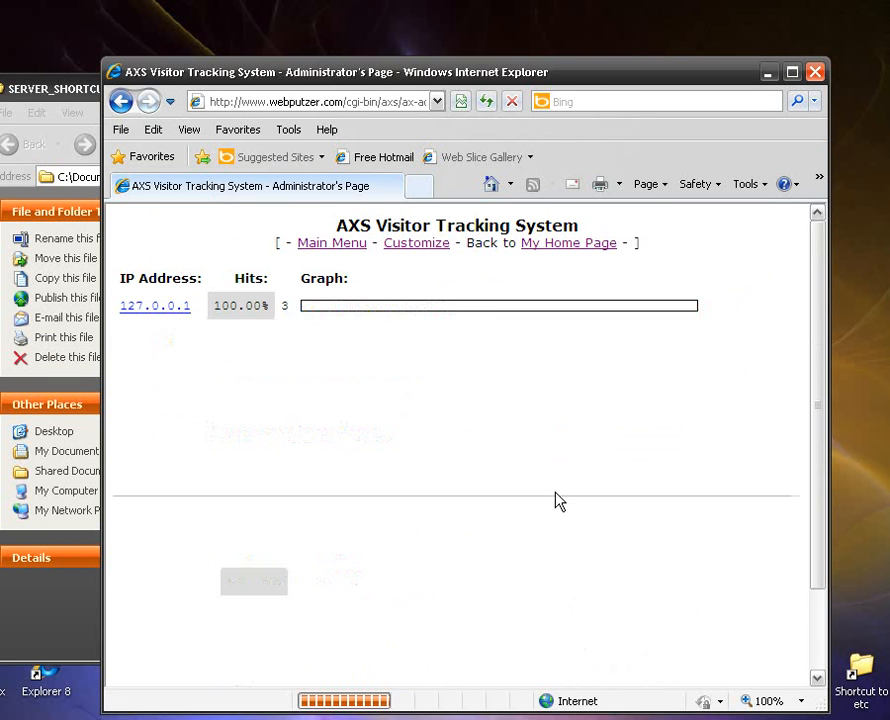
{"action": "scroll", "coordinate": [556, 499], "scroll_direction": "down", "scroll_amount": 2}
{"action": "scroll", "coordinate": [548, 503], "scroll_direction": "up", "scroll_amount": 2}
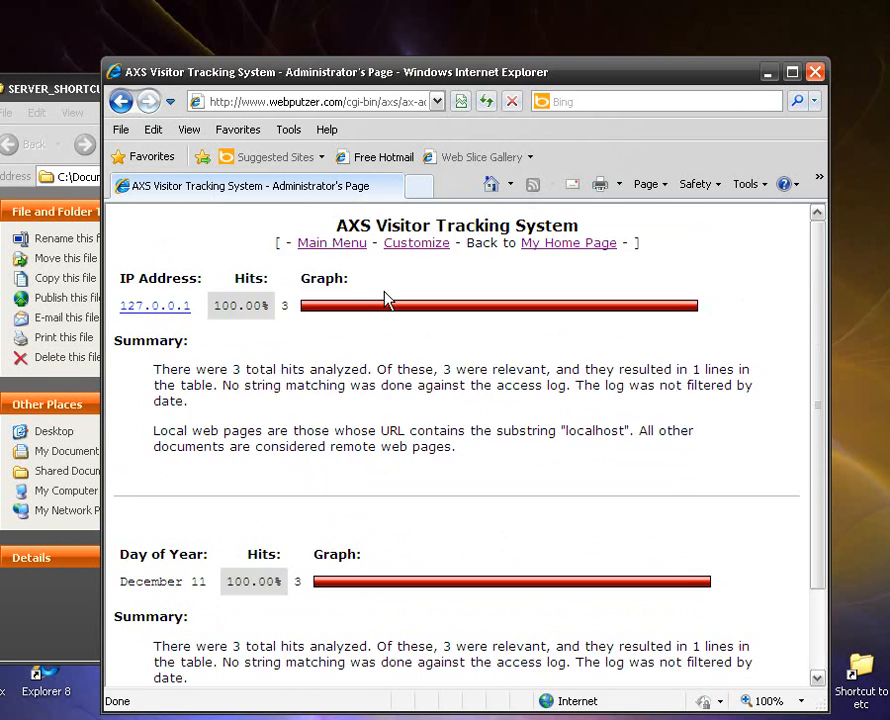
{"action": "left_click", "coordinate": [815, 72]}
{"action": "left_click", "coordinate": [470, 381]}
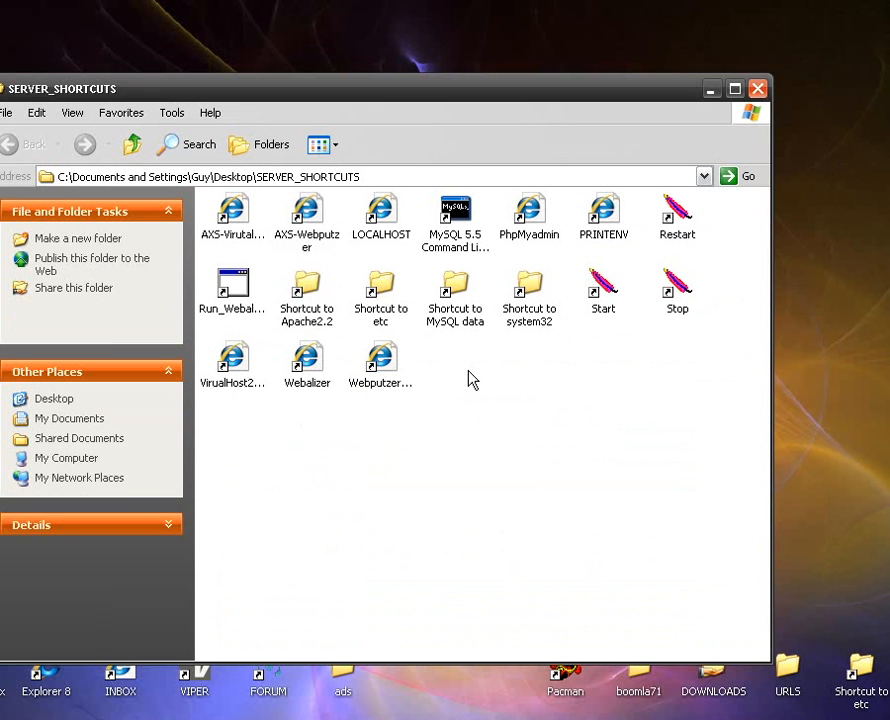
Open the phpMyAdmin login page from the SERVER_SHORTCUTS folder to check it, and close the browser.
{"action": "left_click", "coordinate": [552, 236]}
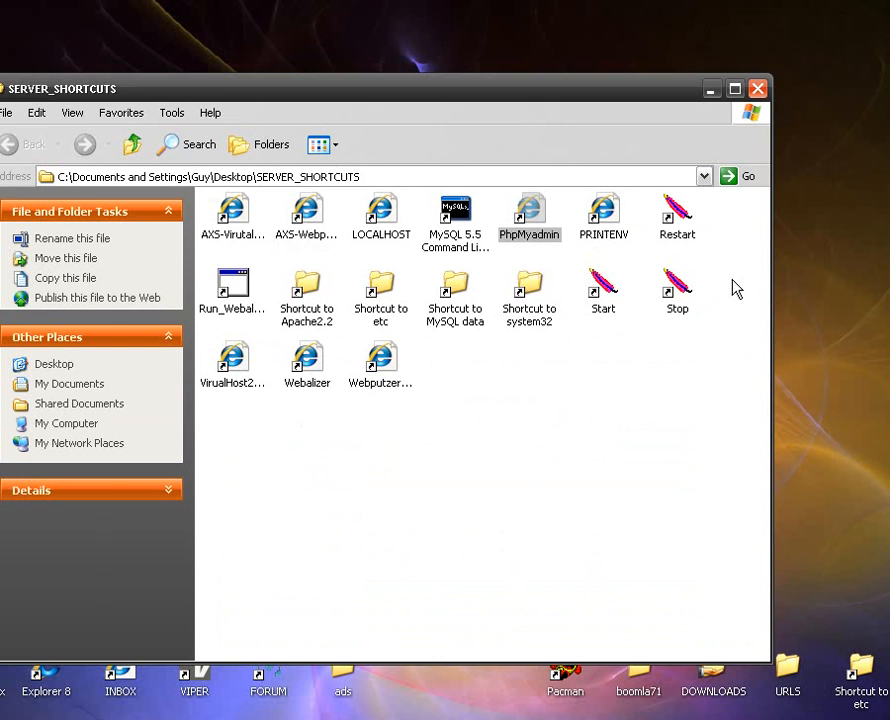
{"action": "key", "text": "Return"}
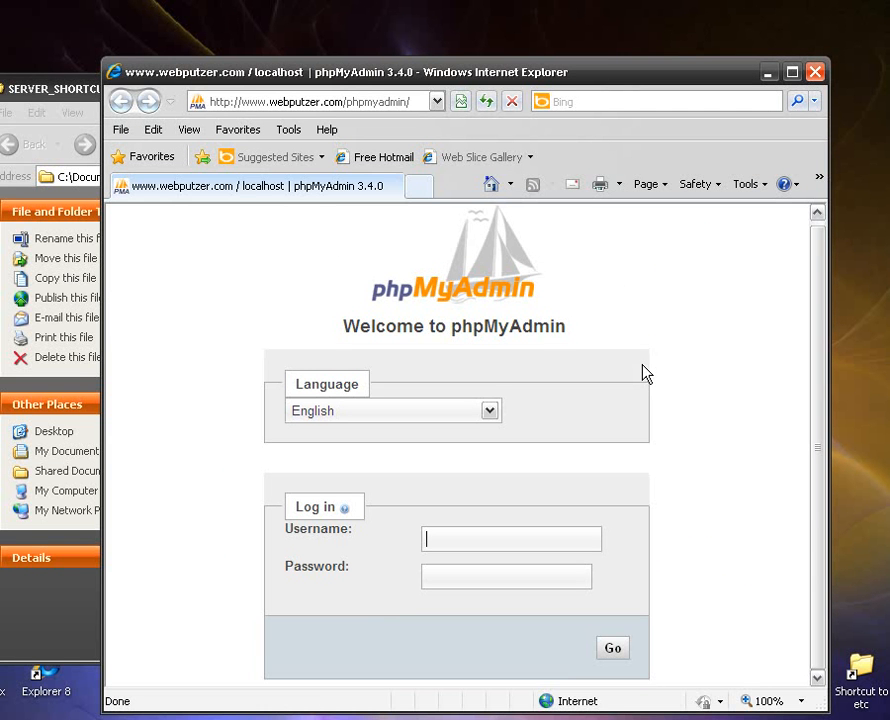
{"action": "left_click", "coordinate": [815, 72]}
{"action": "left_click", "coordinate": [465, 340]}
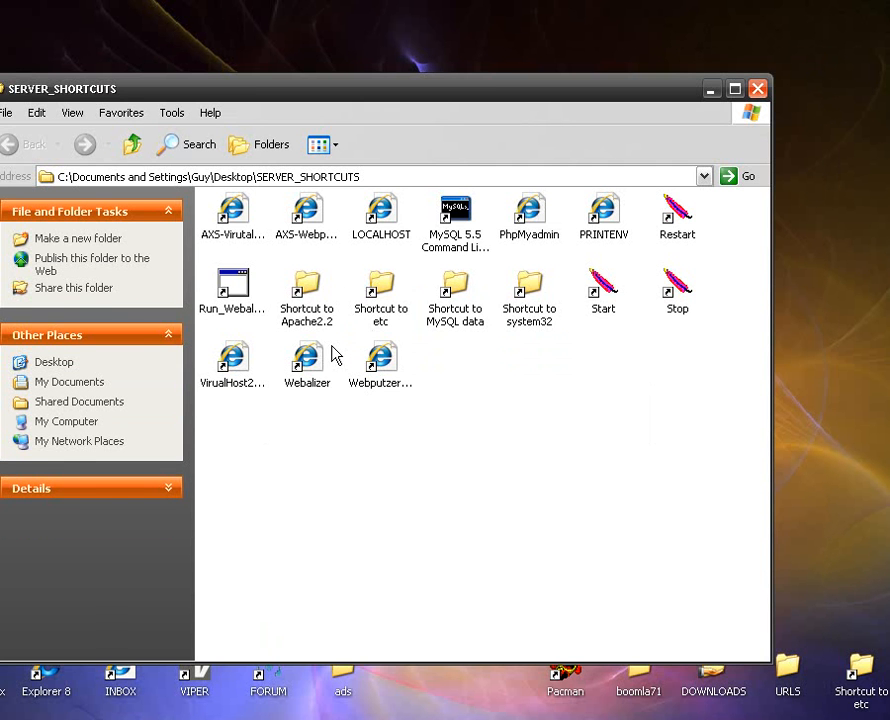
Open the VirualHost2.com site from the server shortcuts to check it, and close the browser.
{"action": "left_click", "coordinate": [233, 356]}
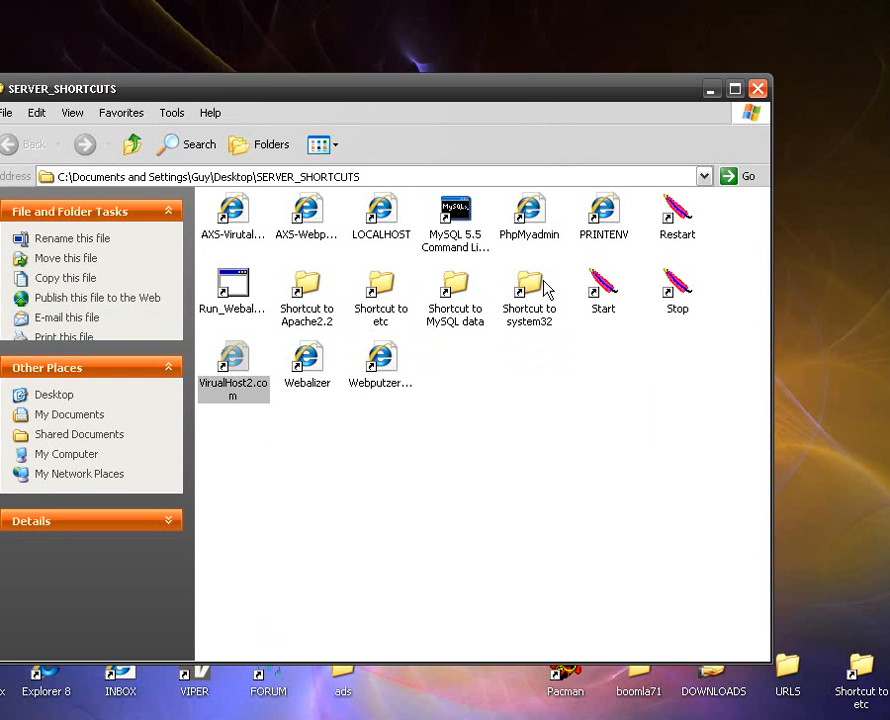
{"action": "key", "text": "Return"}
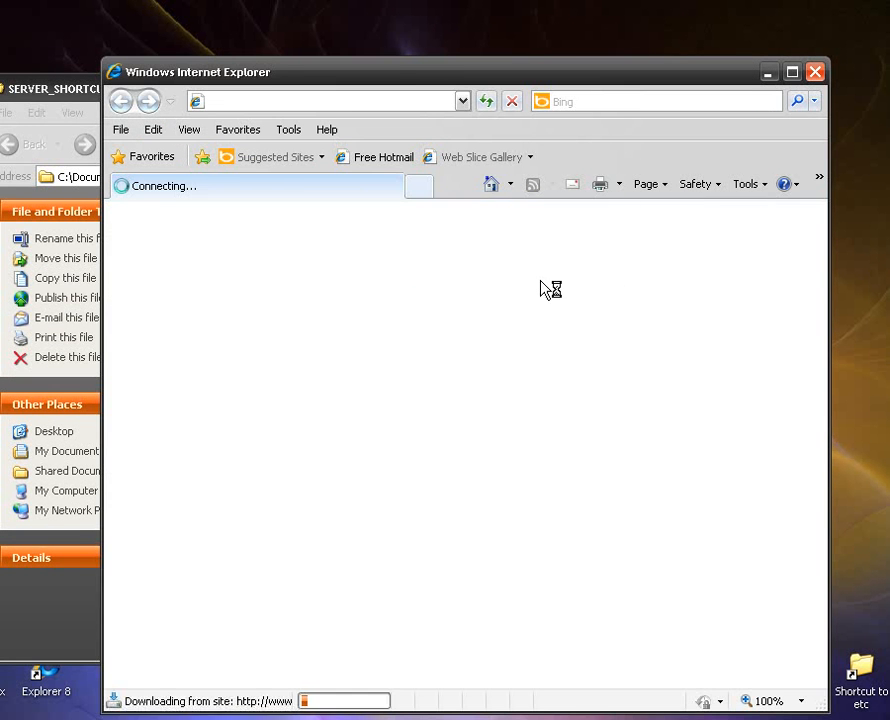
{"action": "left_click", "coordinate": [816, 72]}
Open httpd-vhosts.conf from the Apache2.2 conf\extra folder in TextPad, using the Apache2.2 folder shortcut.
{"action": "double_click", "coordinate": [307, 298]}
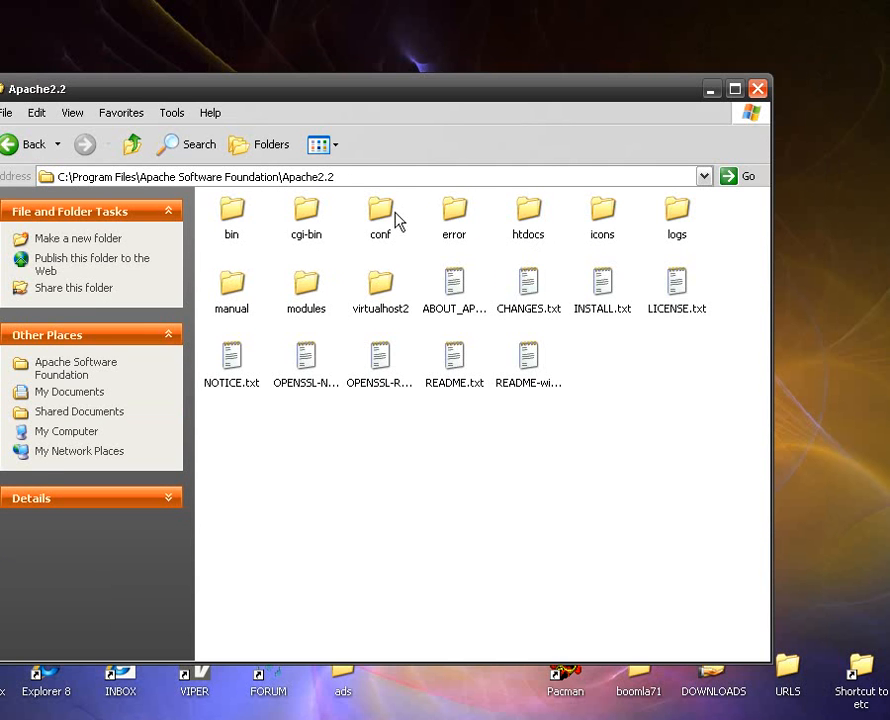
{"action": "double_click", "coordinate": [393, 222]}
{"action": "double_click", "coordinate": [287, 226]}
{"action": "left_click", "coordinate": [460, 293]}
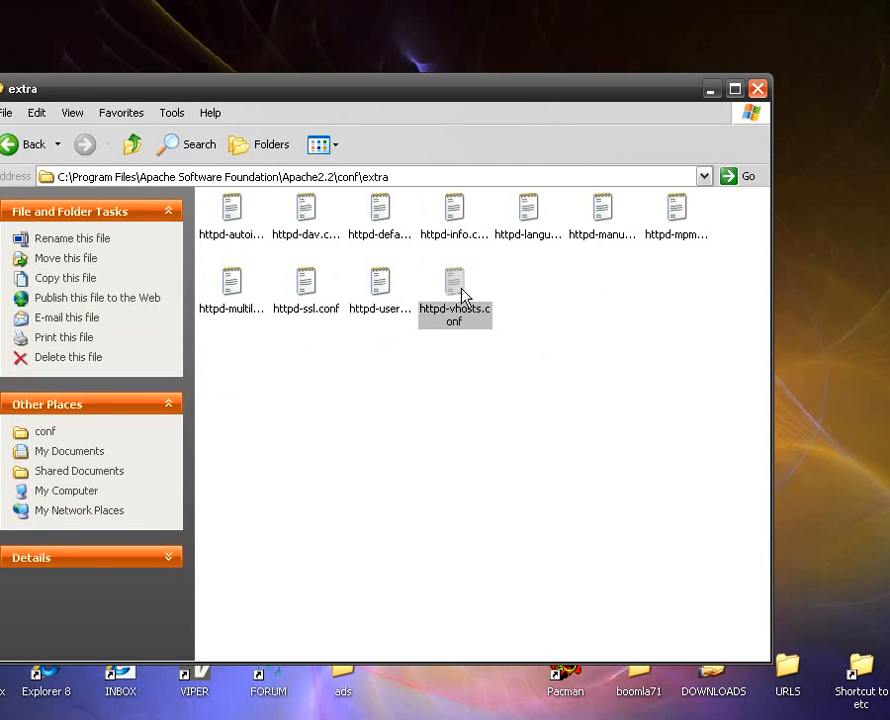
{"action": "right_click", "coordinate": [462, 293]}
{"action": "left_click", "coordinate": [429, 298]}
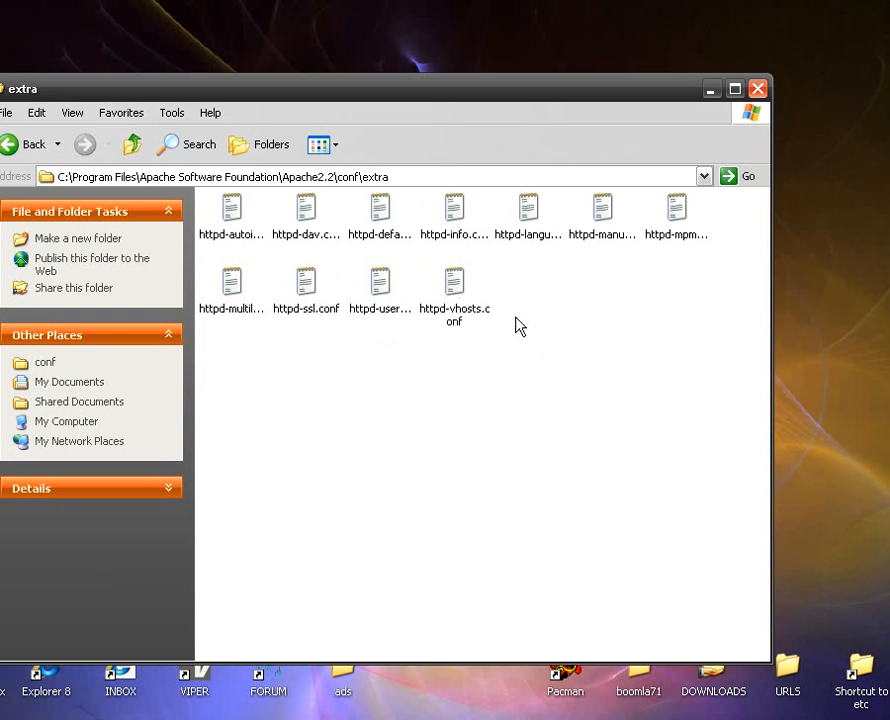
{"action": "left_click", "coordinate": [468, 305]}
{"action": "right_click", "coordinate": [455, 298]}
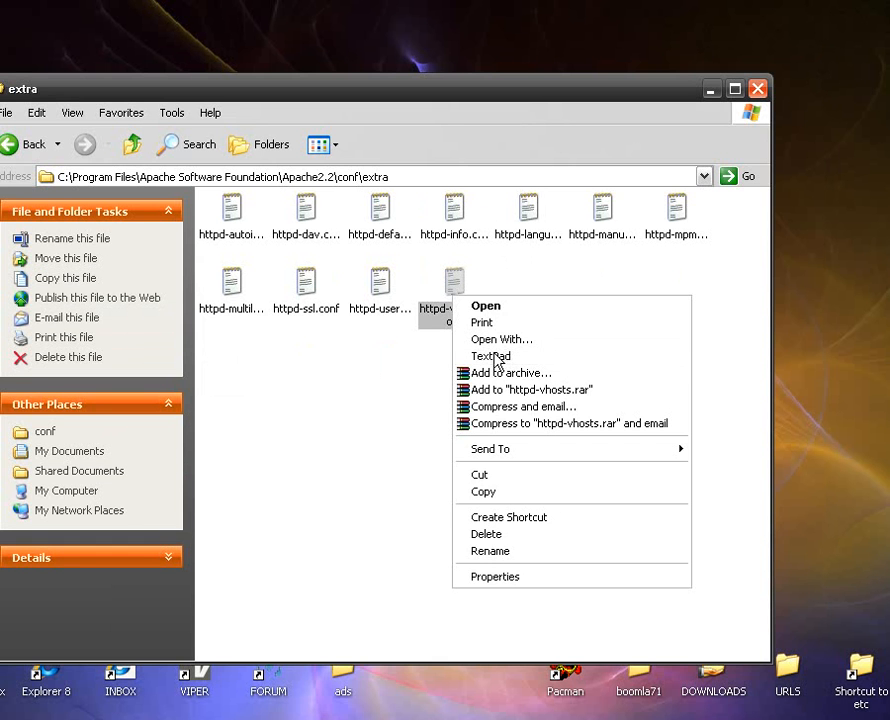
{"action": "left_click", "coordinate": [495, 358]}
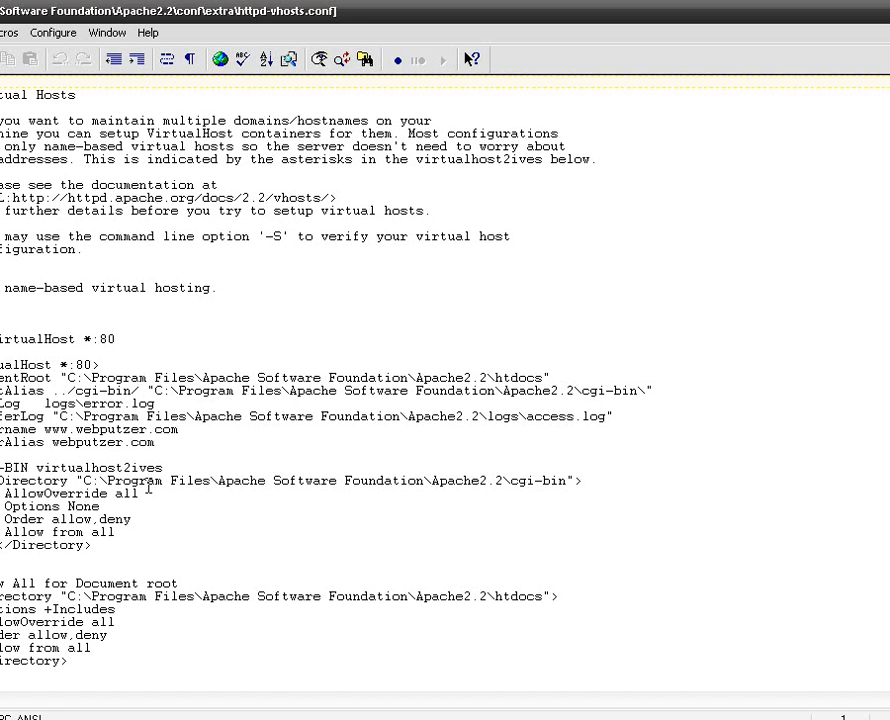
{"action": "left_click_drag", "start_coordinate": [189, 431], "coordinate": [83, 431]}
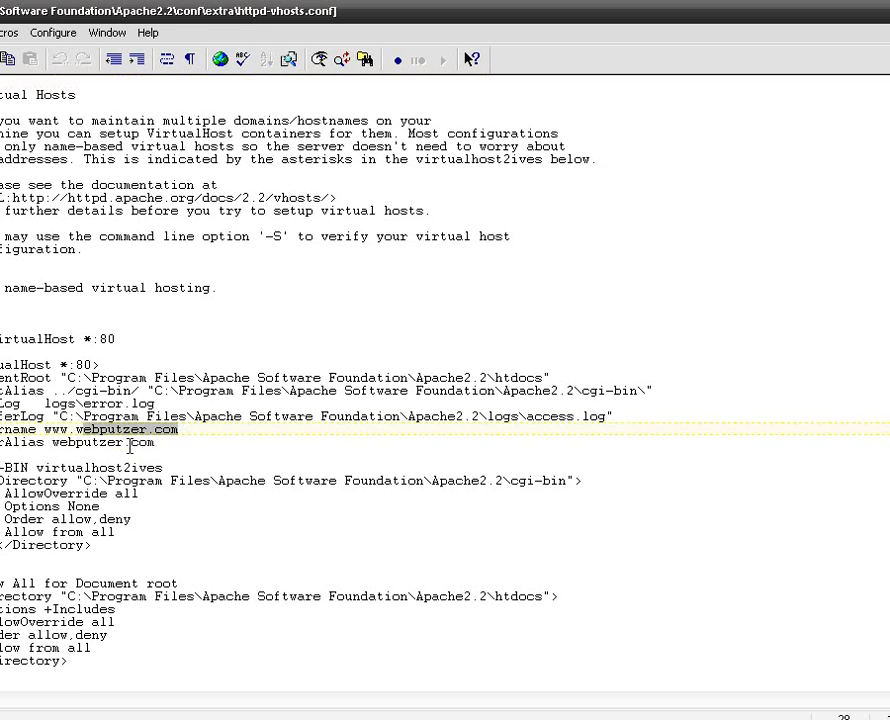
{"action": "left_click", "coordinate": [132, 445]}
{"action": "scroll", "coordinate": [180, 422], "scroll_direction": "down", "scroll_amount": 4}
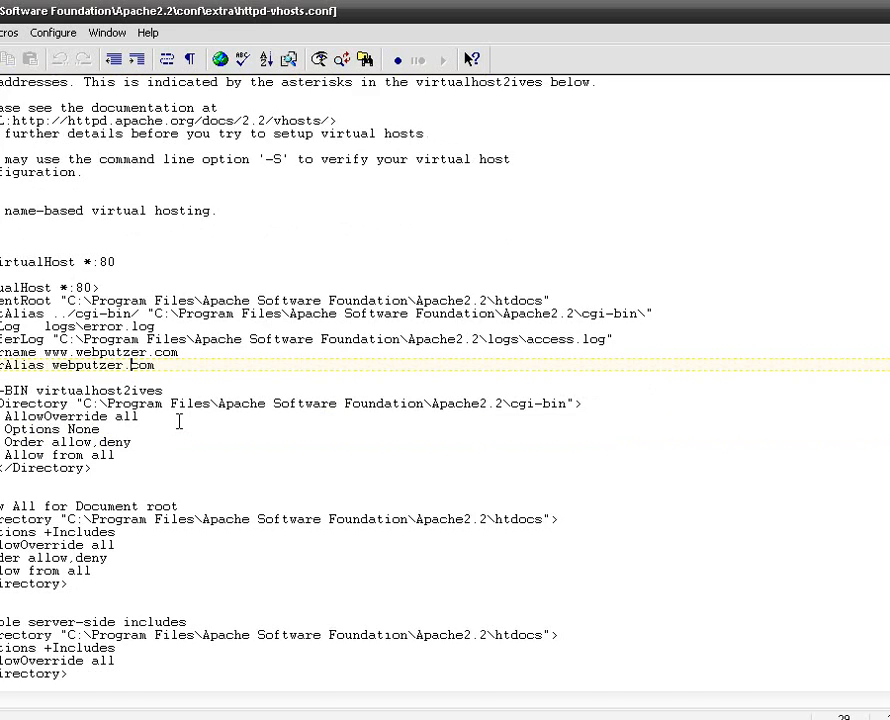
{"action": "scroll", "coordinate": [180, 422], "scroll_direction": "down", "scroll_amount": 12}
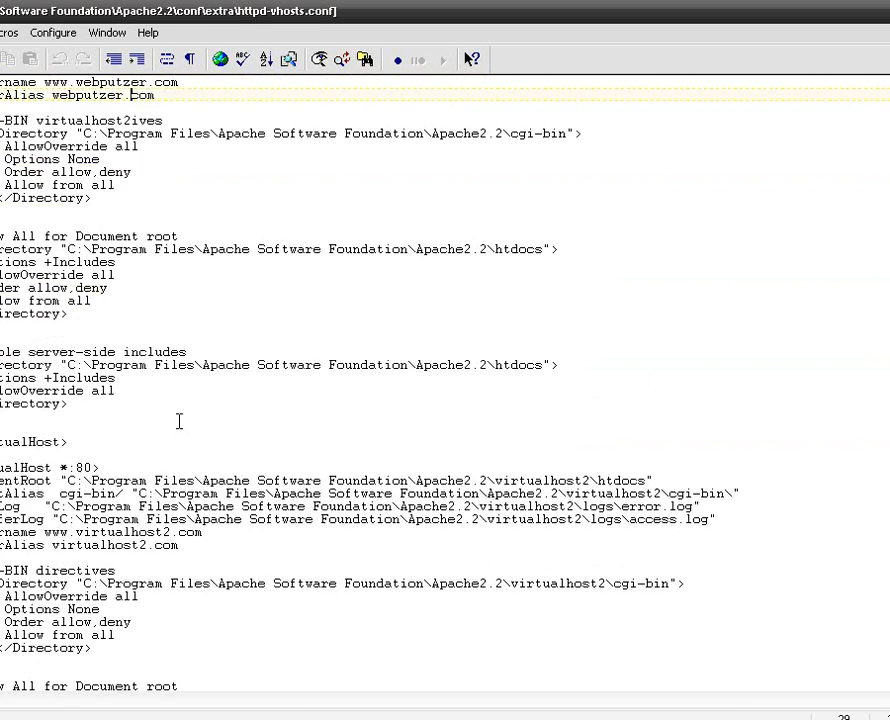
{"action": "scroll", "coordinate": [180, 422], "scroll_direction": "up", "scroll_amount": 3}
{"action": "scroll", "coordinate": [180, 420], "scroll_direction": "up", "scroll_amount": 8}
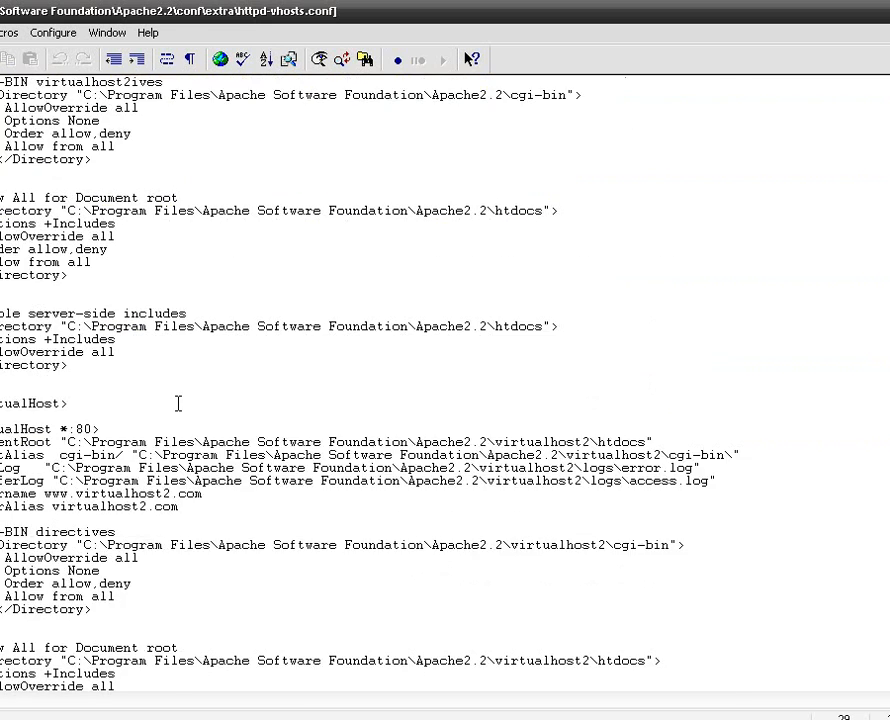
{"action": "scroll", "coordinate": [178, 403], "scroll_direction": "down", "scroll_amount": 5}
{"action": "scroll", "coordinate": [178, 403], "scroll_direction": "down", "scroll_amount": 9}
{"action": "left_click_drag", "start_coordinate": [95, 506], "coordinate": [100, 60]}
{"action": "left_click", "coordinate": [123, 630]}
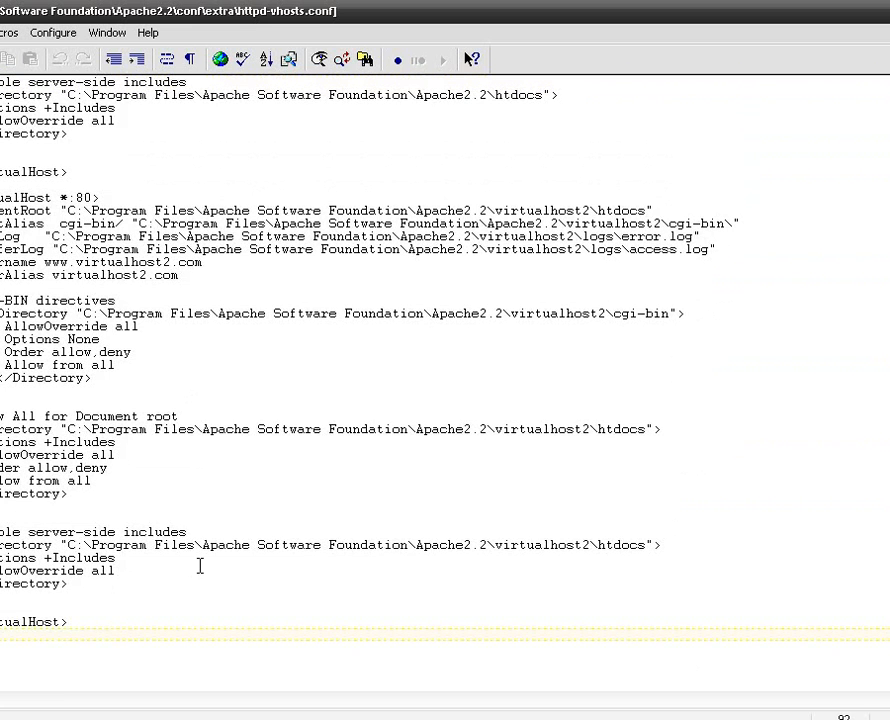
{"action": "left_click_drag", "start_coordinate": [660, 223], "coordinate": [560, 211]}
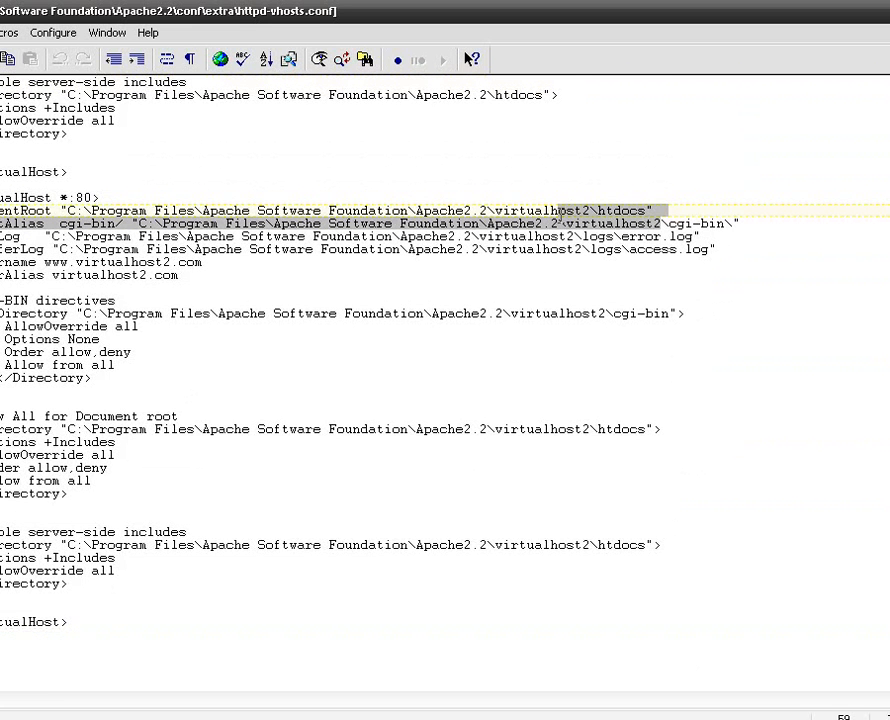
{"action": "left_click", "coordinate": [489, 249]}
{"action": "scroll", "coordinate": [489, 249], "scroll_direction": "up", "scroll_amount": 12}
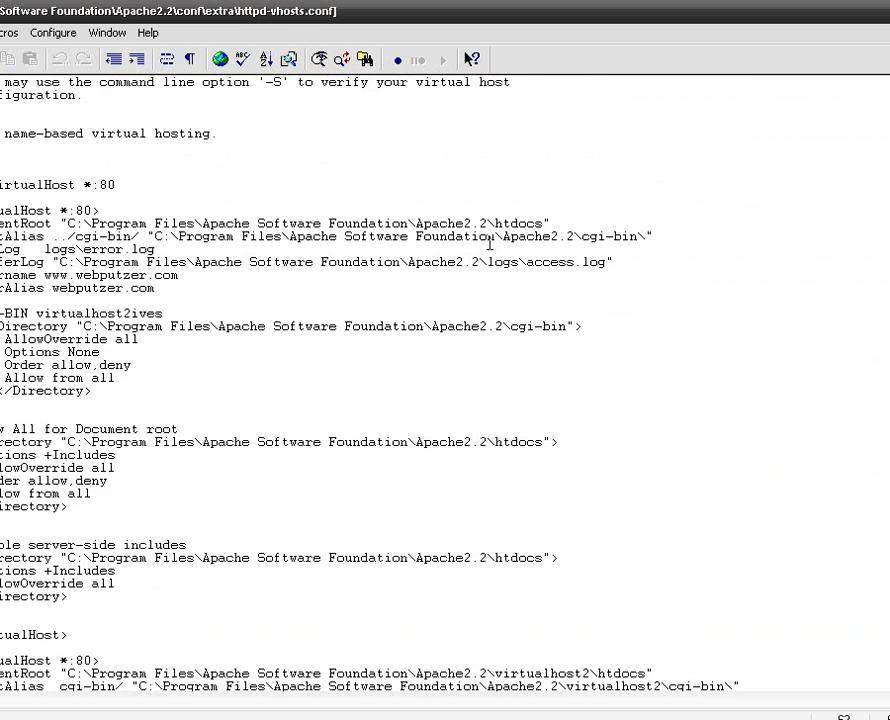
{"action": "scroll", "coordinate": [489, 245], "scroll_direction": "up", "scroll_amount": 2}
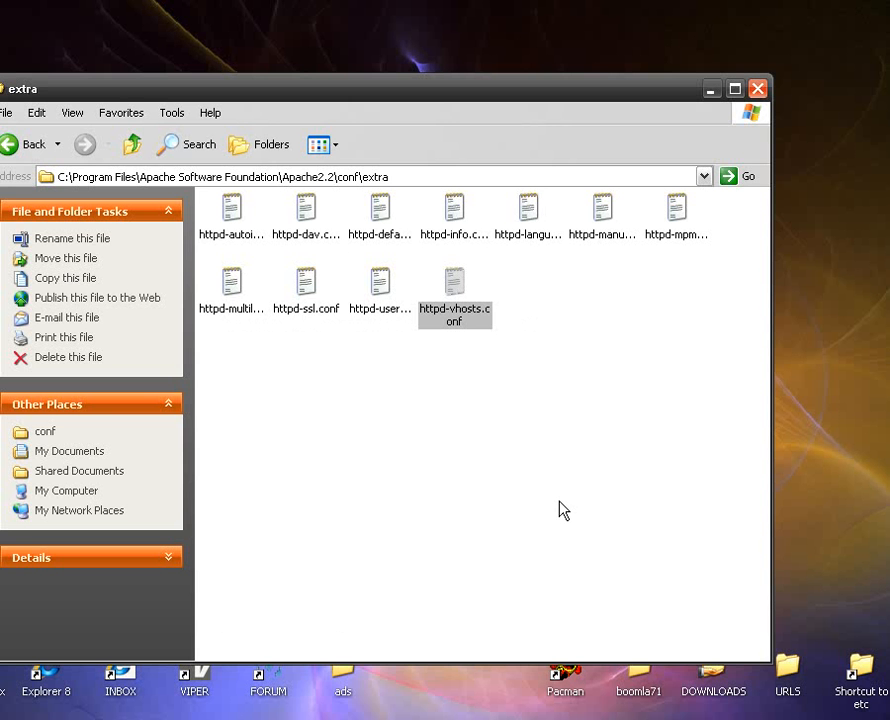
{"action": "left_click", "coordinate": [758, 88]}
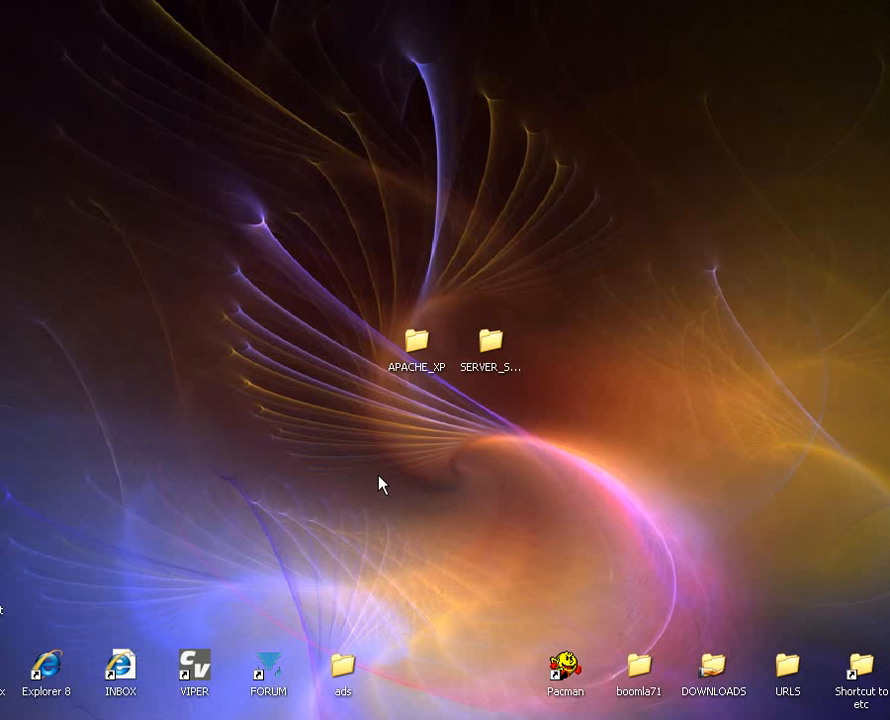
Move the APACHE_XP folder on the desktop up and away from the SERVER_SHORTCUTS folder.
{"action": "left_click", "coordinate": [420, 366]}
{"action": "left_click_drag", "start_coordinate": [424, 357], "coordinate": [349, 274]}
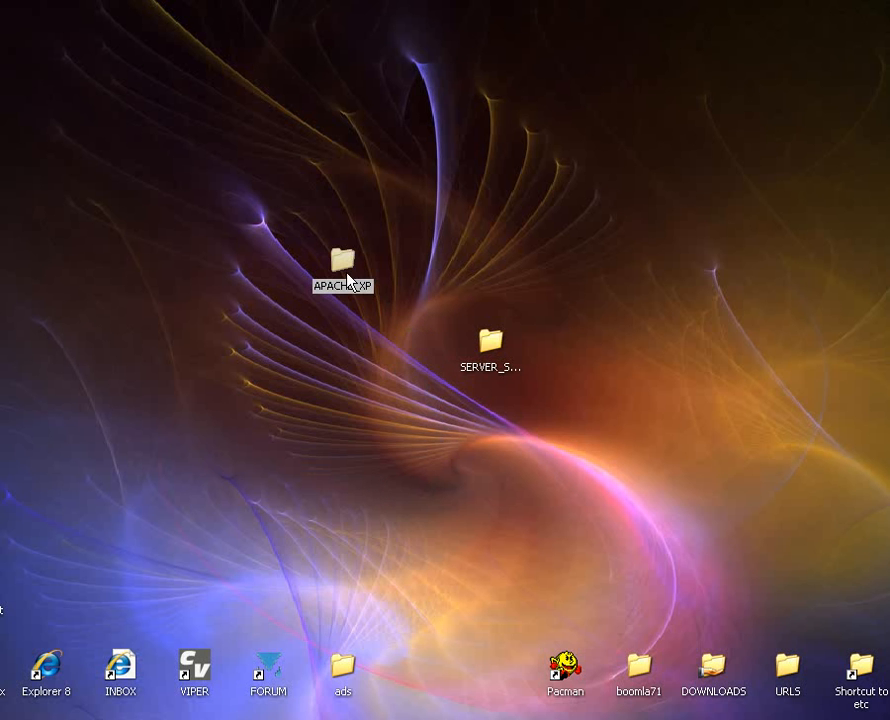
{"action": "left_click", "coordinate": [359, 335]}
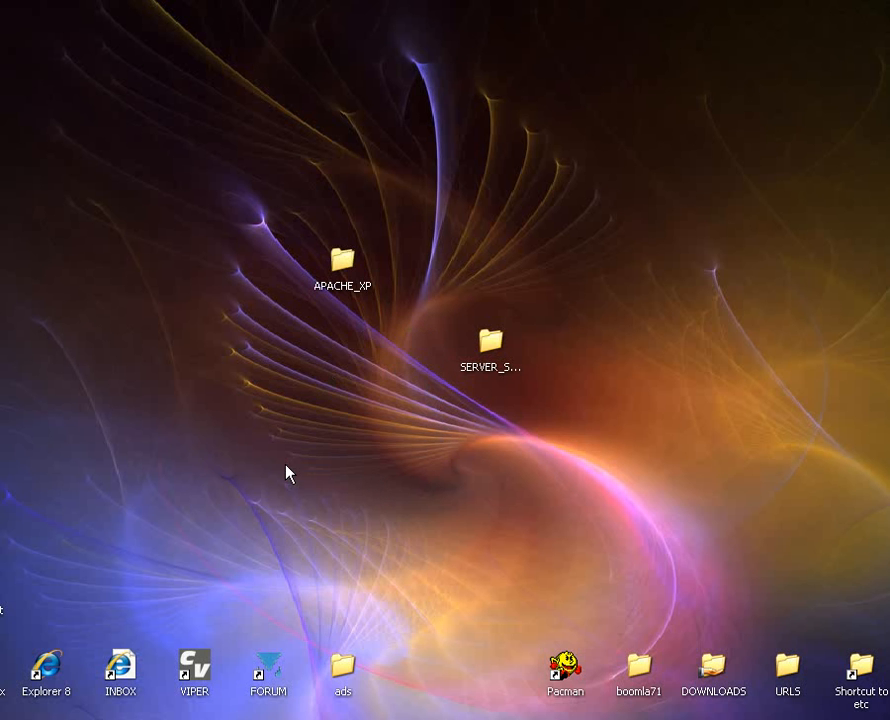